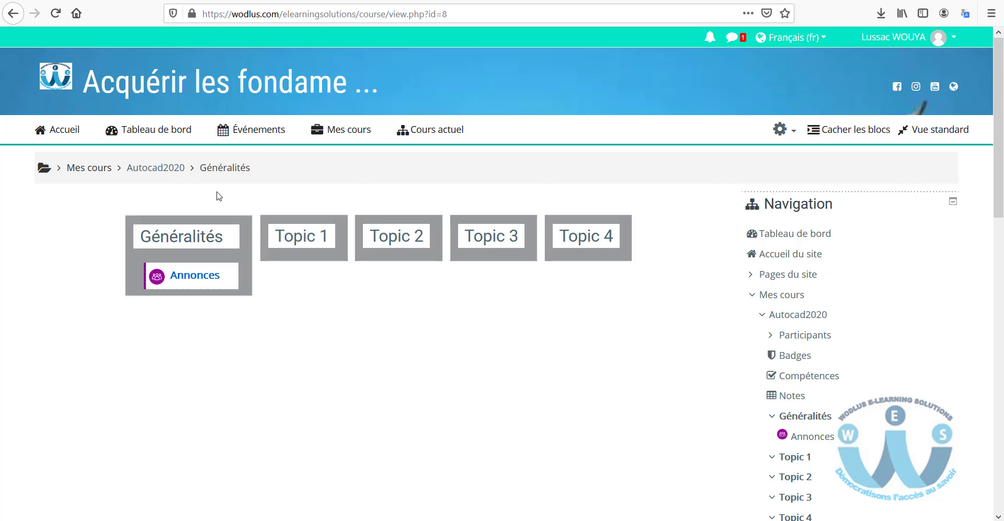
# - Turn on page editing from the dashboard and open the course "Acquérir les fondamentaux sur autocad"
pyautogui.click(299, 245)
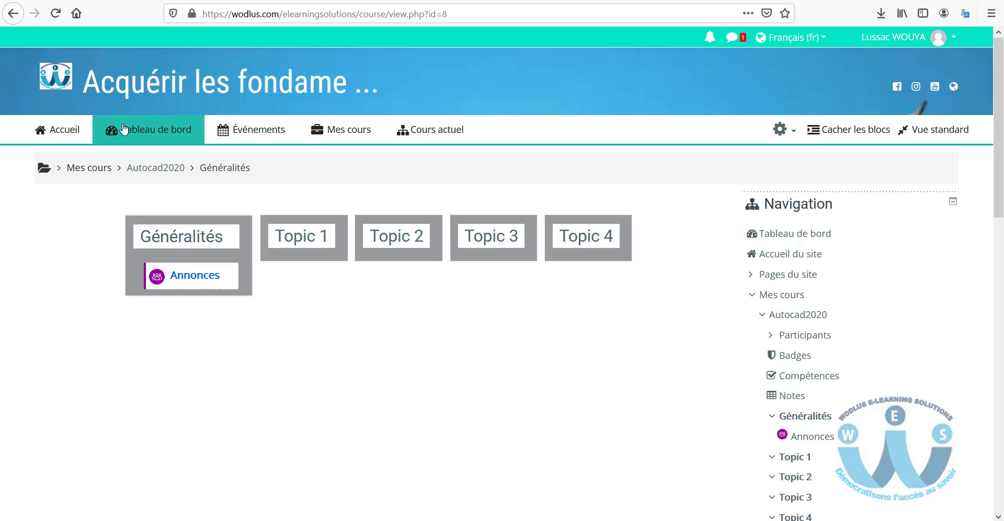
pyautogui.click(143, 136)
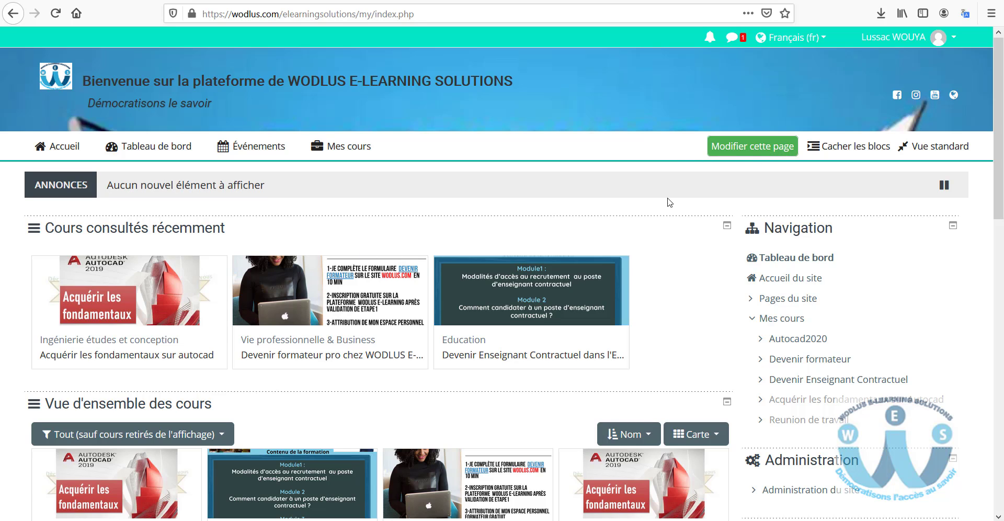
pyautogui.click(751, 151)
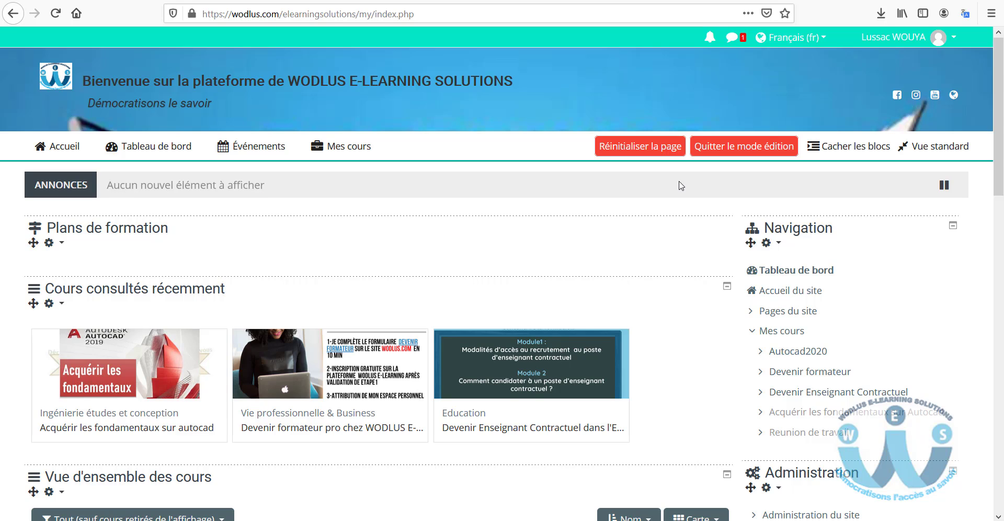
pyautogui.click(140, 372)
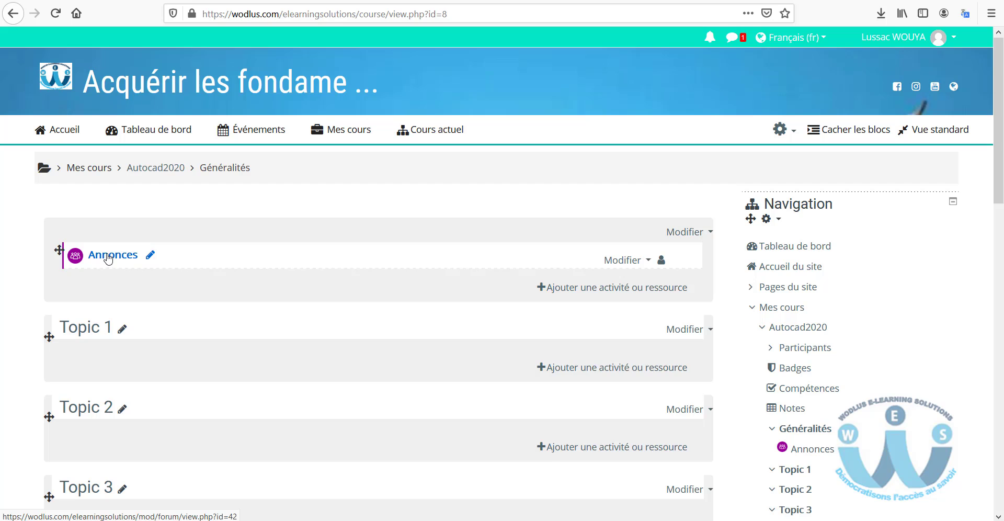
# - Rename the Annonces forum in the course's general section as "Intro"
pyautogui.click(149, 256)
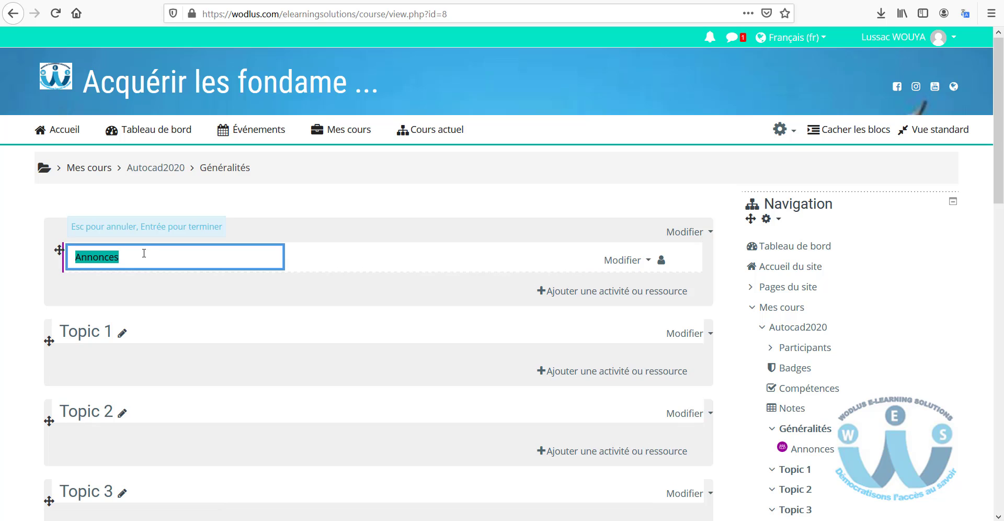
pyautogui.write('In')
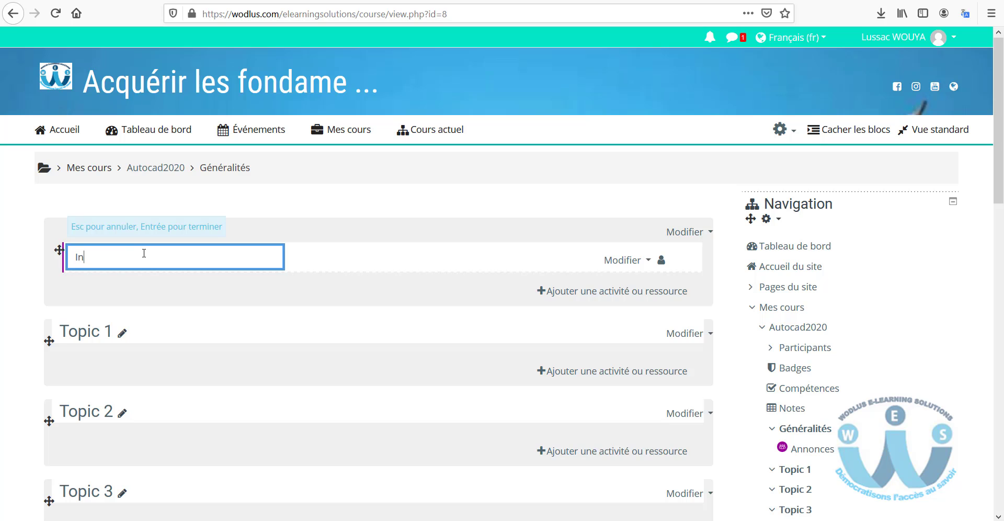
pyautogui.write('troc')
pyautogui.press('BackSpace')
pyautogui.press('Return')
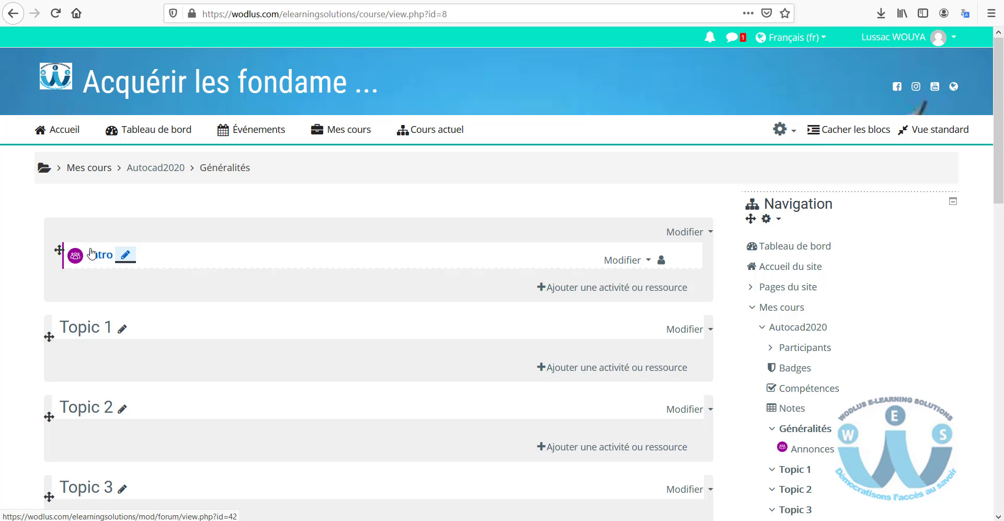
# - Open the settings form of the Intro forum from the course page
pyautogui.click(619, 261)
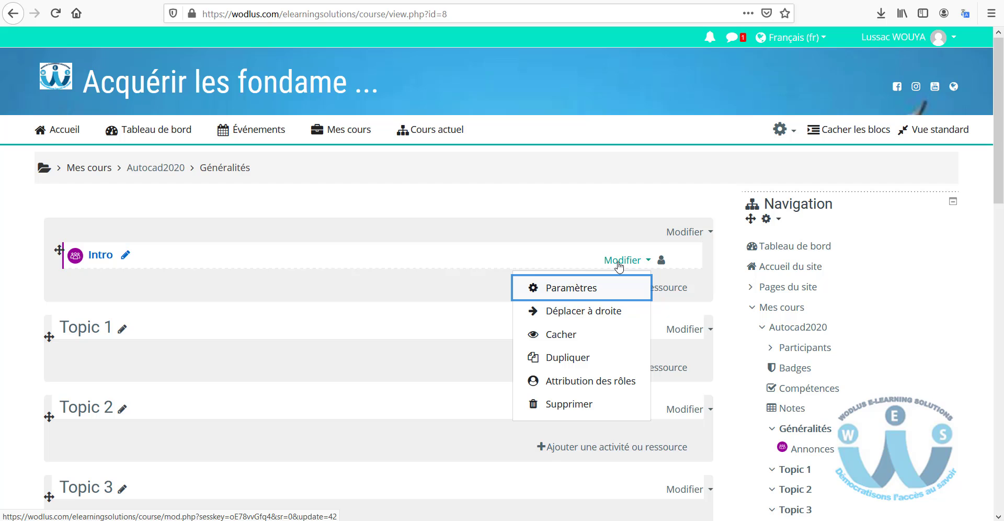
pyautogui.click(646, 260)
pyautogui.click(646, 263)
pyautogui.click(578, 292)
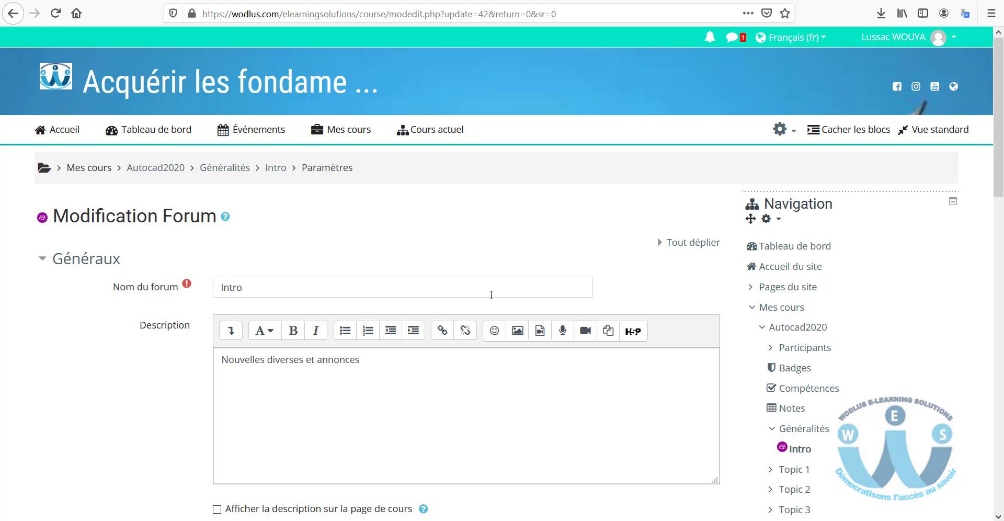
# - Set the forum name to "Introduction" and enable showing its description on the course page
pyautogui.scroll(-1, 209, 325)
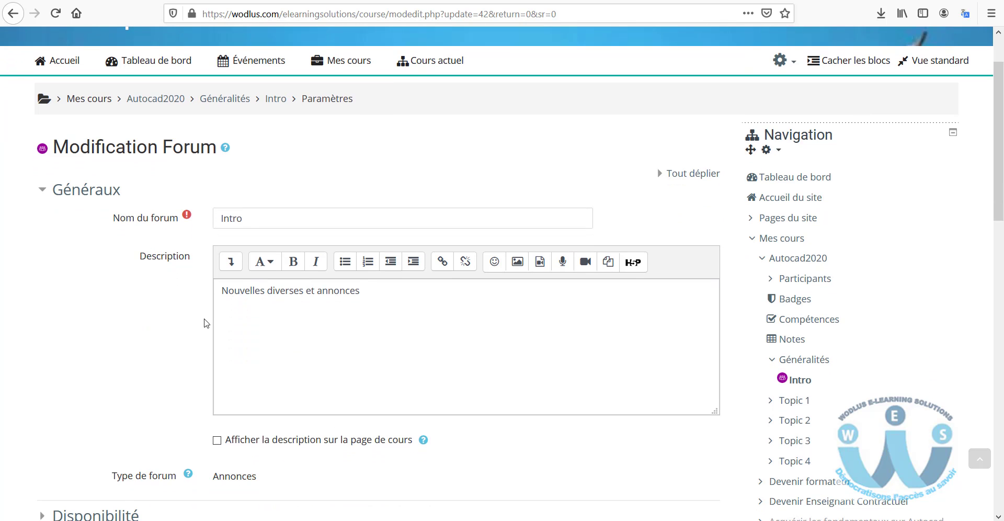
pyautogui.click(253, 220)
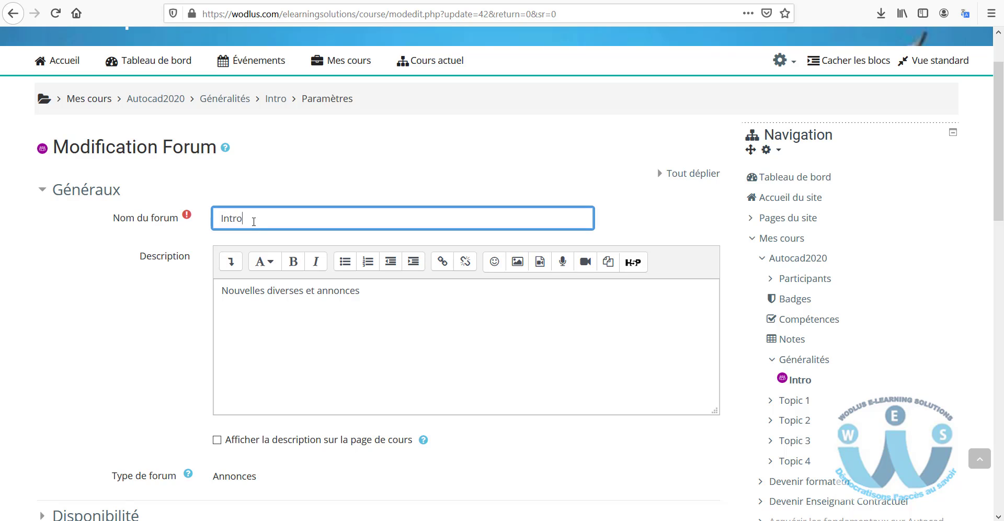
pyautogui.write('duction')
pyautogui.click(289, 299)
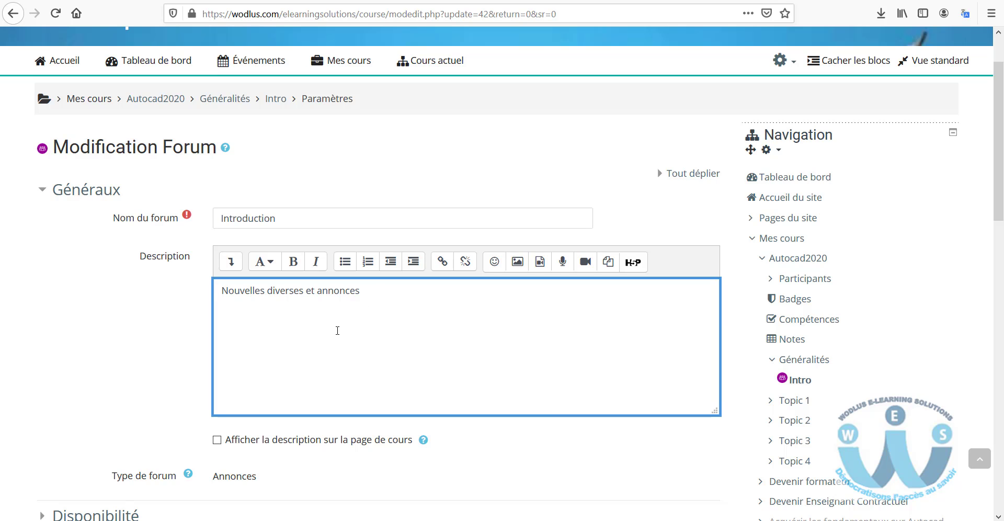
pyautogui.click(217, 440)
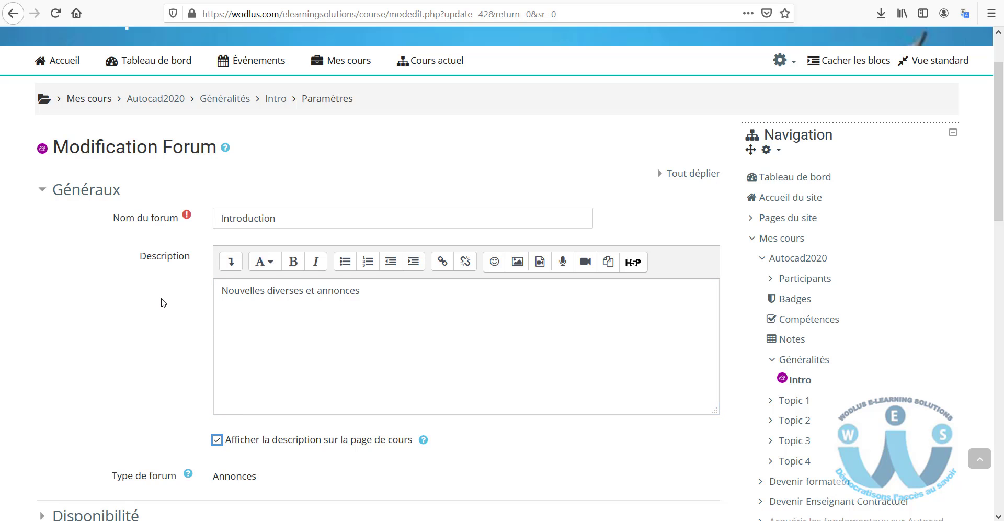
# - Review the forum's availability dates and its attachment and word count settings
pyautogui.scroll(-1, 177, 305)
pyautogui.scroll(-5, 176, 305)
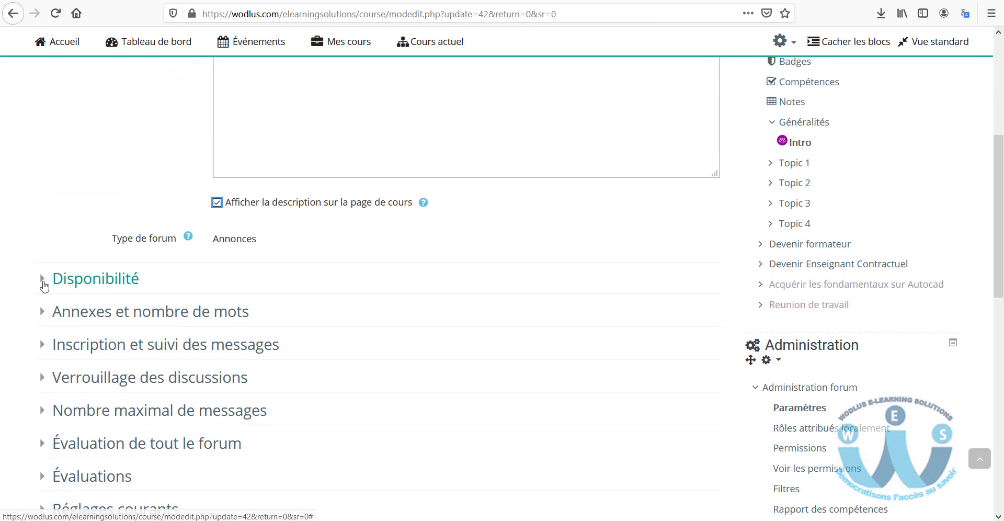
pyautogui.click(43, 285)
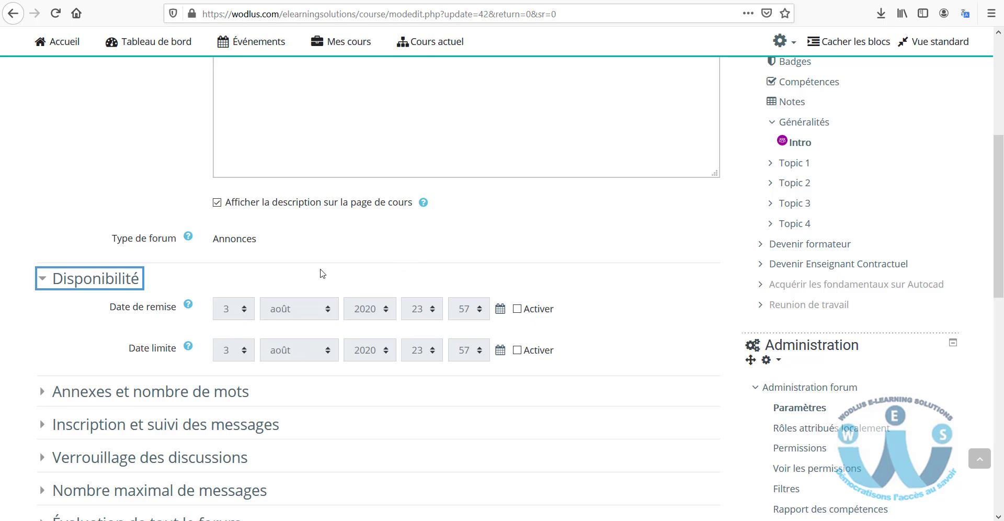
pyautogui.click(46, 282)
pyautogui.click(46, 282)
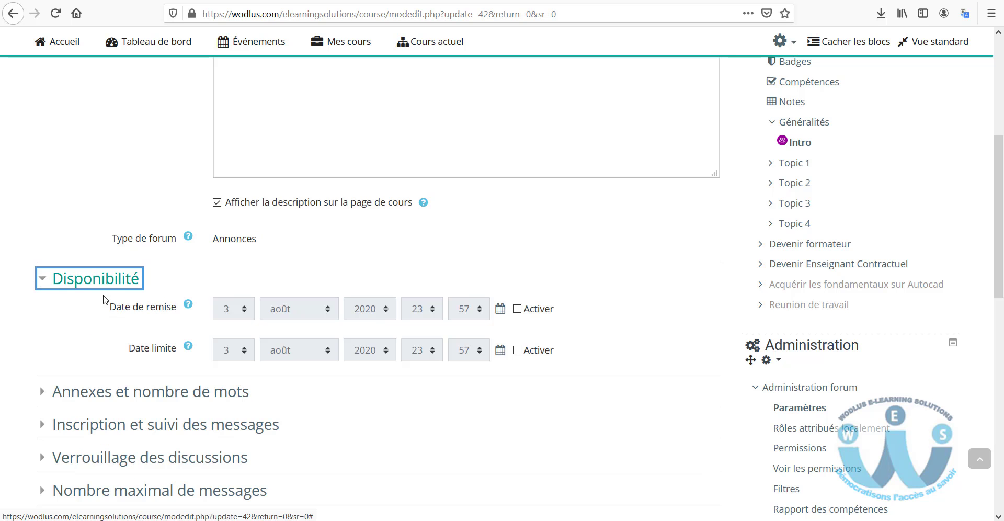
pyautogui.click(45, 282)
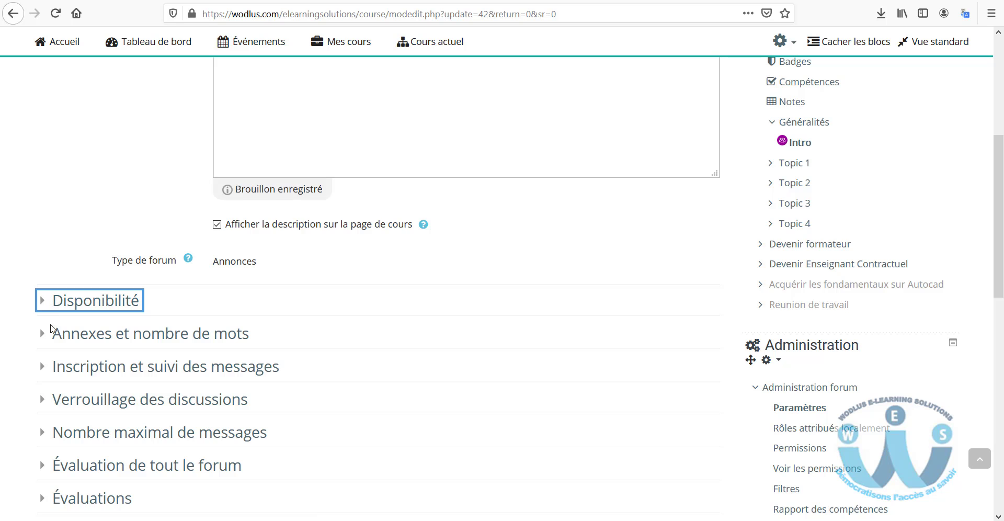
pyautogui.click(45, 333)
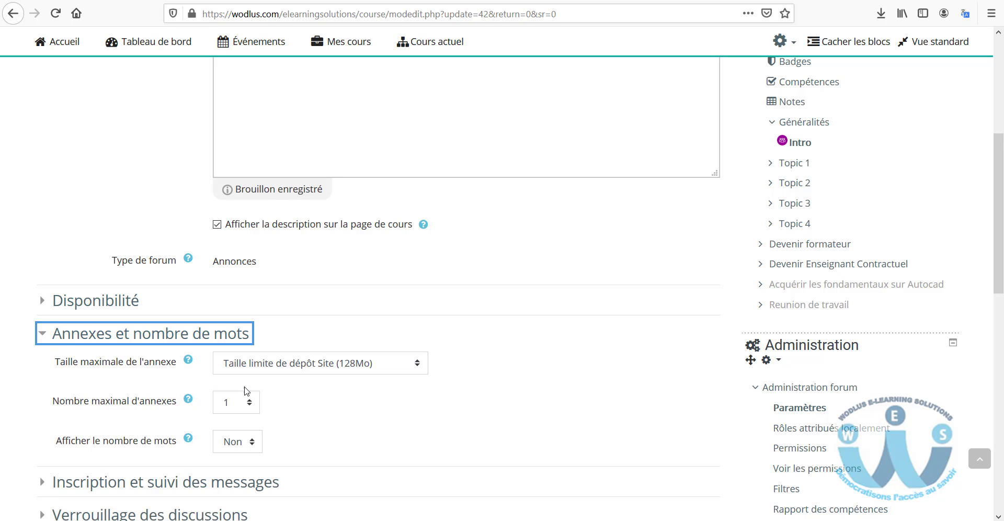
pyautogui.scroll(-3, 242, 316)
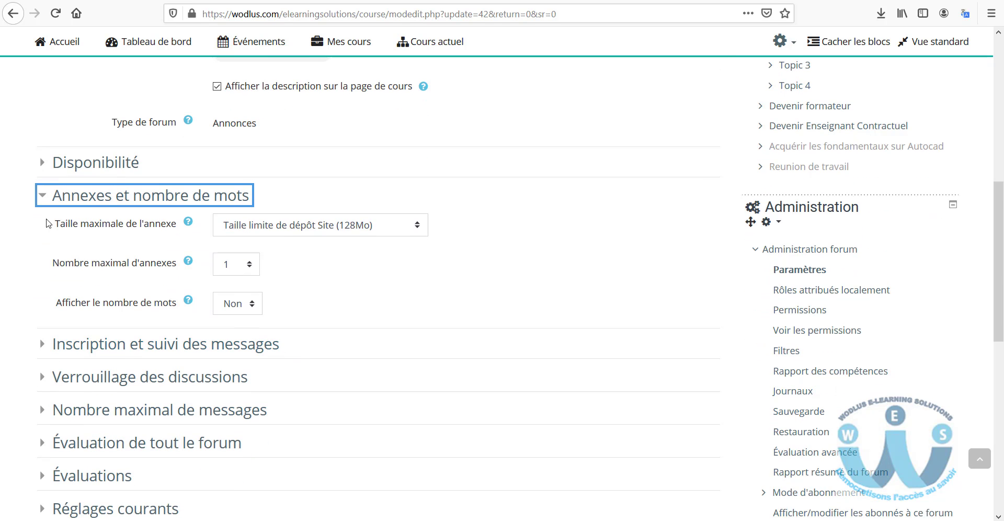
pyautogui.click(42, 195)
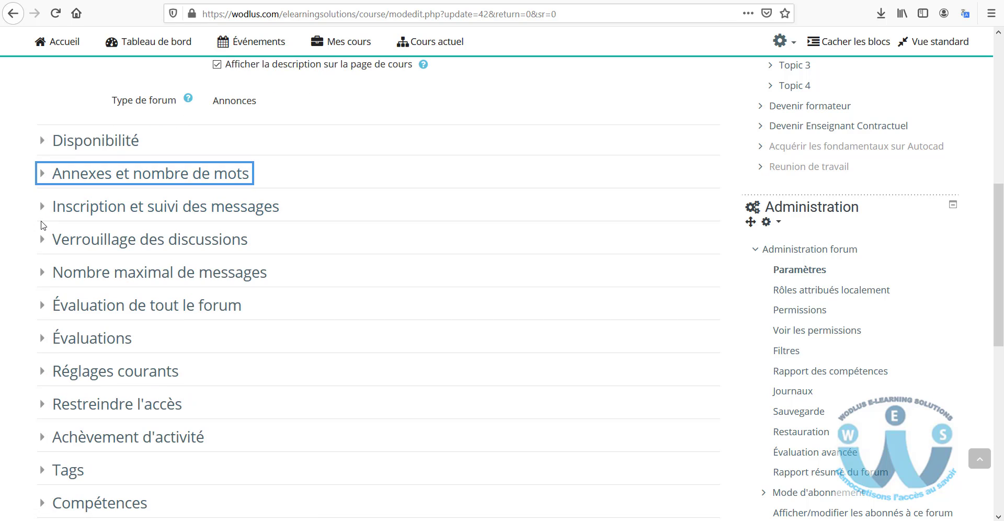
# - Review the forum's subscription and tracking, discussion locking periods and maximum message settings
pyautogui.click(42, 208)
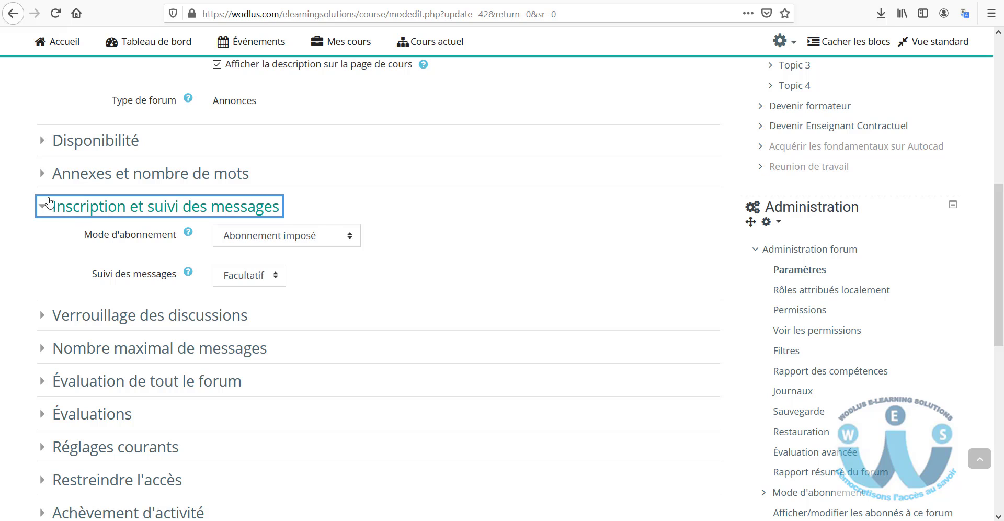
pyautogui.click(45, 209)
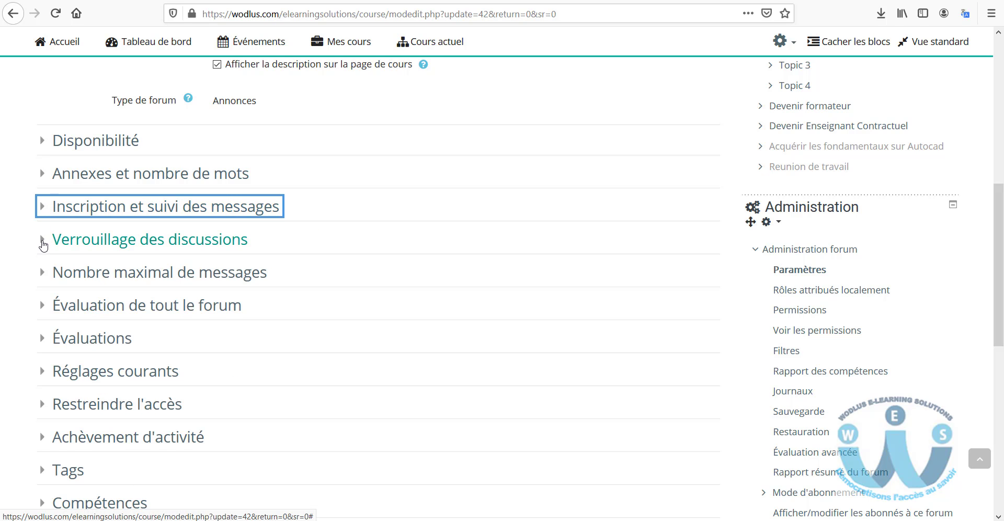
pyautogui.click(43, 242)
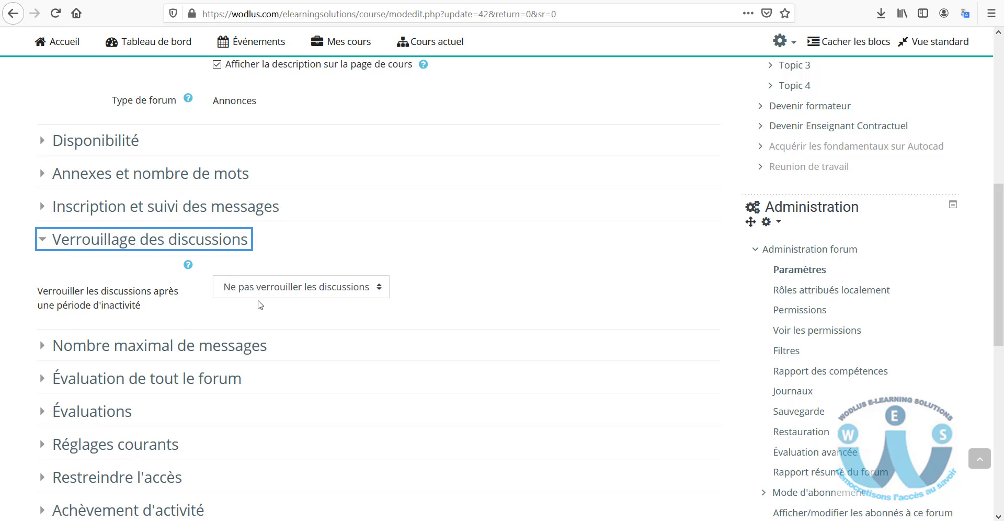
pyautogui.click(262, 292)
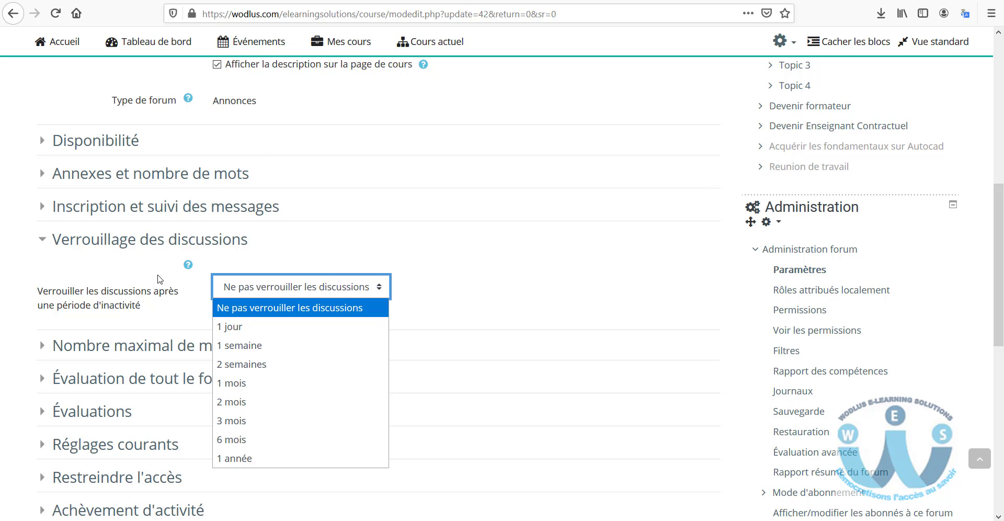
pyautogui.click(102, 267)
pyautogui.click(42, 246)
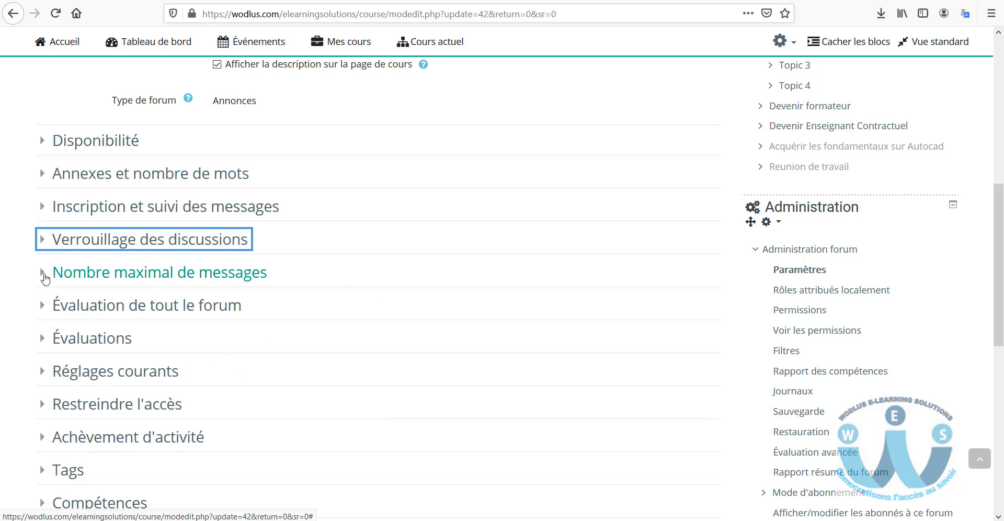
pyautogui.click(44, 275)
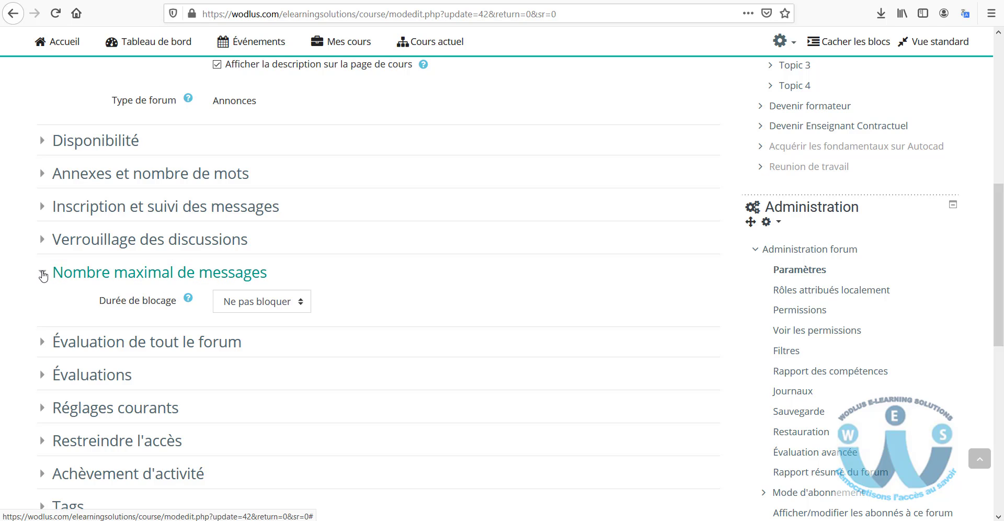
pyautogui.click(45, 274)
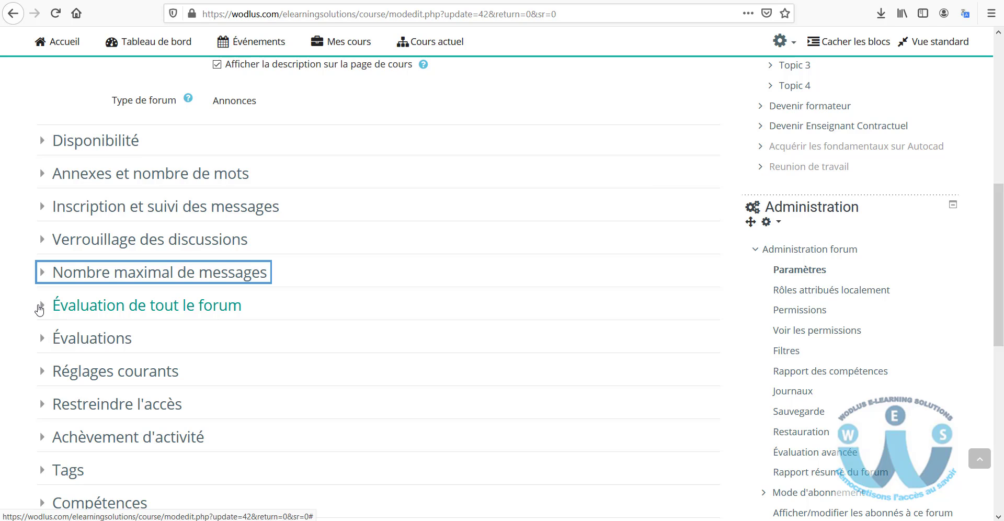
# - Review the forum's whole-forum grading, ratings and common module settings
pyautogui.click(39, 310)
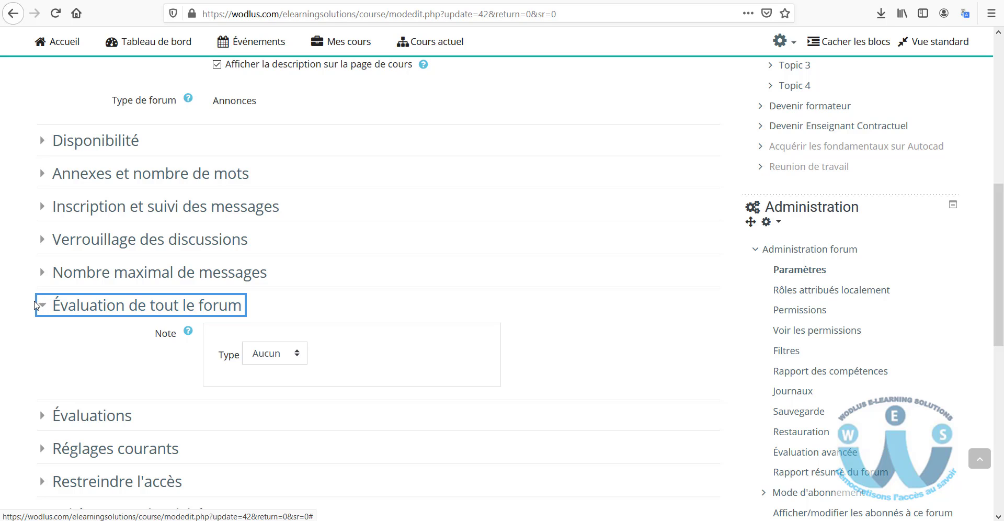
pyautogui.click(47, 306)
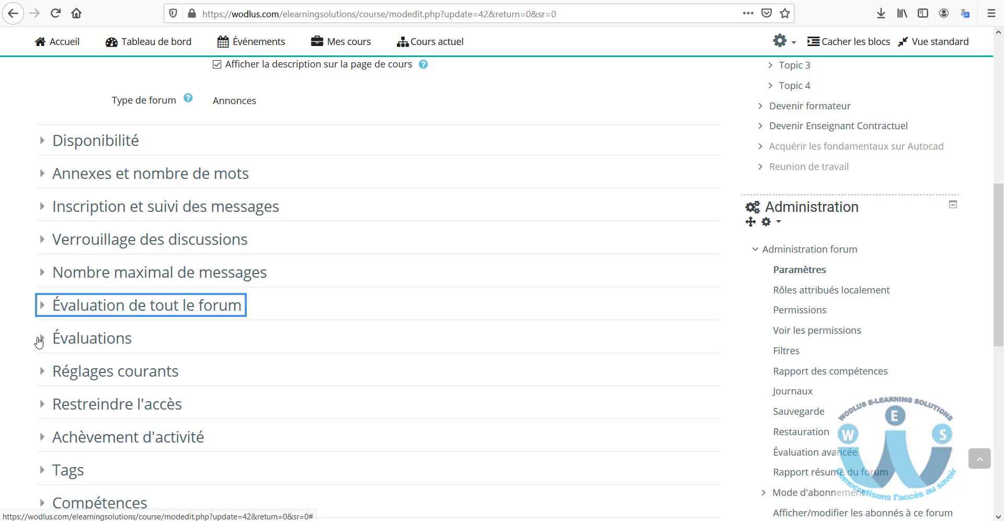
pyautogui.click(42, 340)
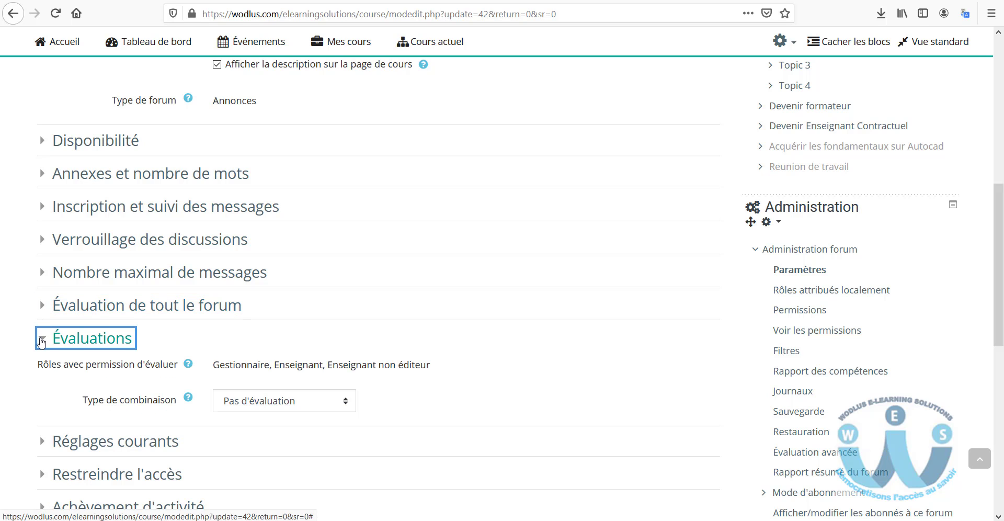
pyautogui.click(42, 340)
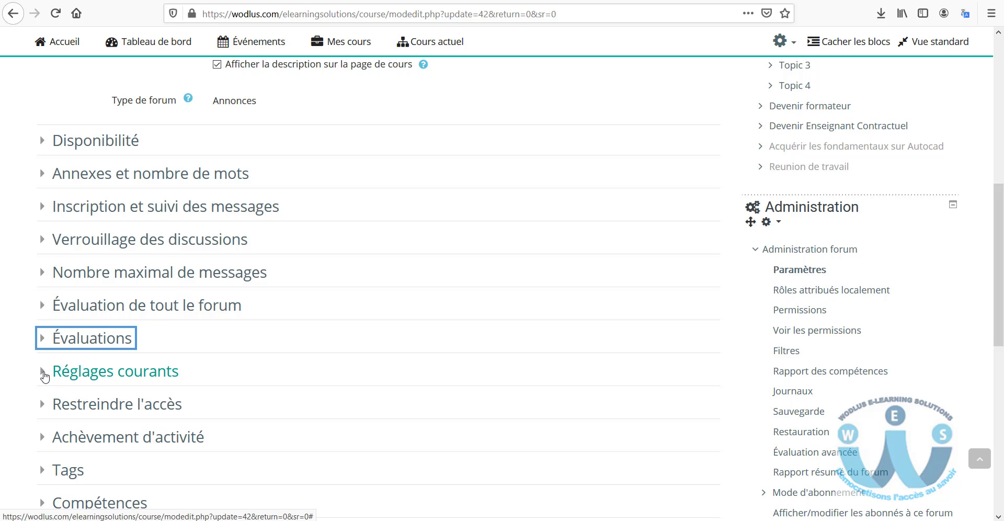
pyautogui.click(43, 373)
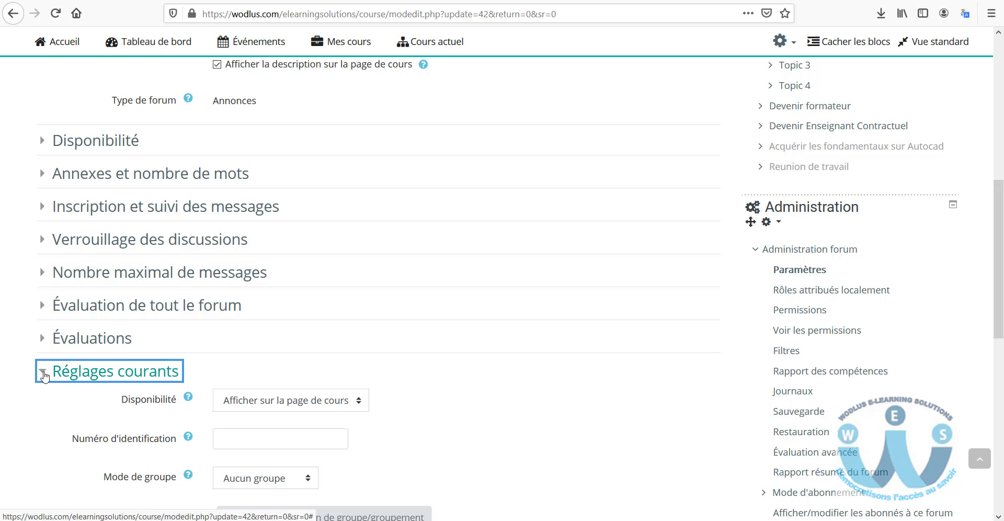
pyautogui.scroll(-3, 43, 372)
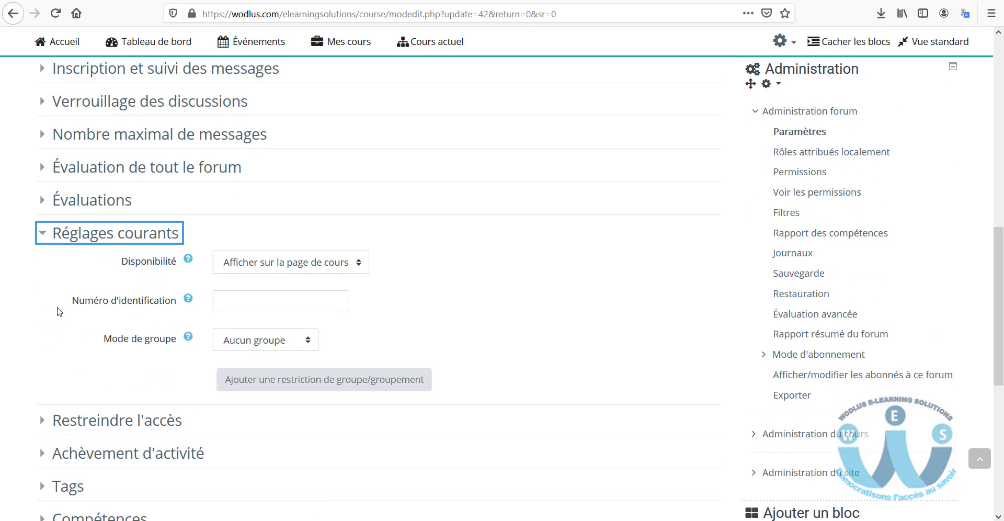
pyautogui.click(43, 234)
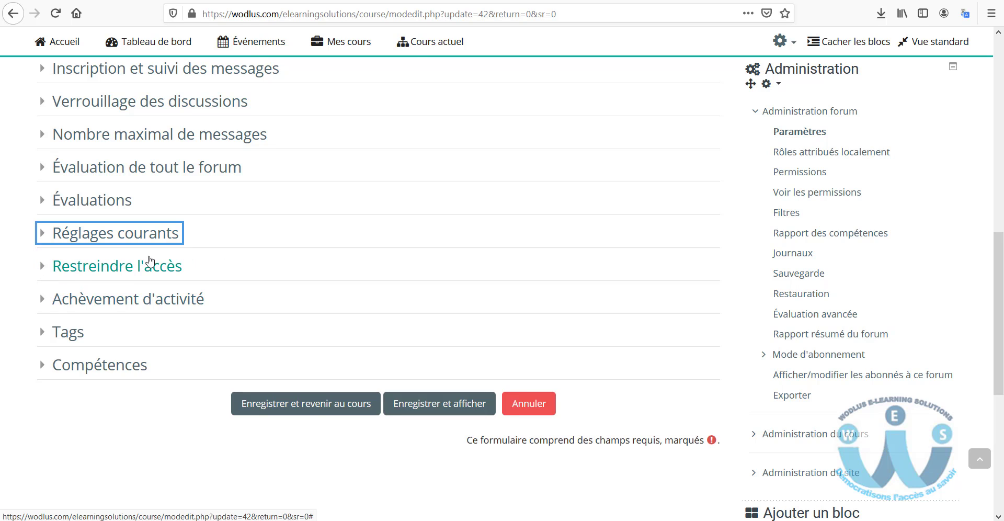
# - Examine the types of access restriction available for the forum without adding one
pyautogui.click(48, 270)
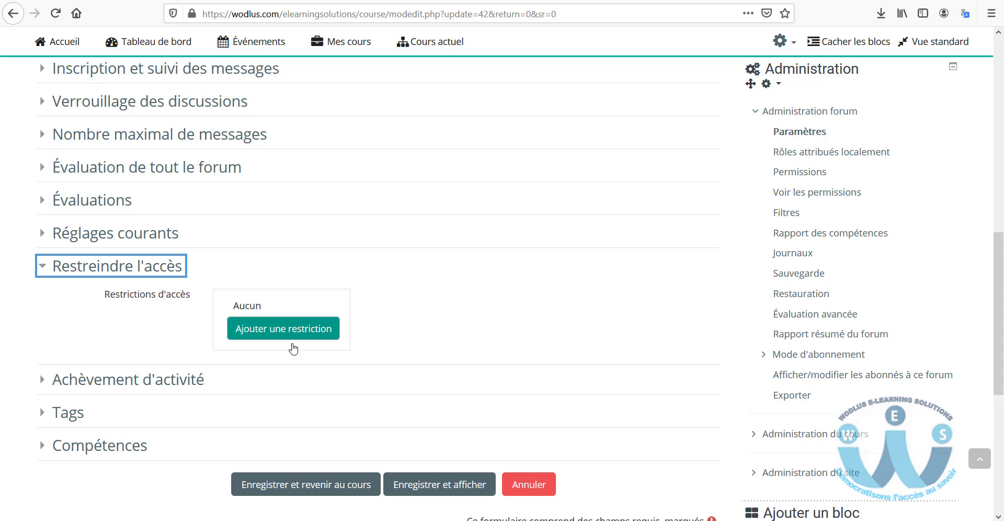
pyautogui.click(256, 334)
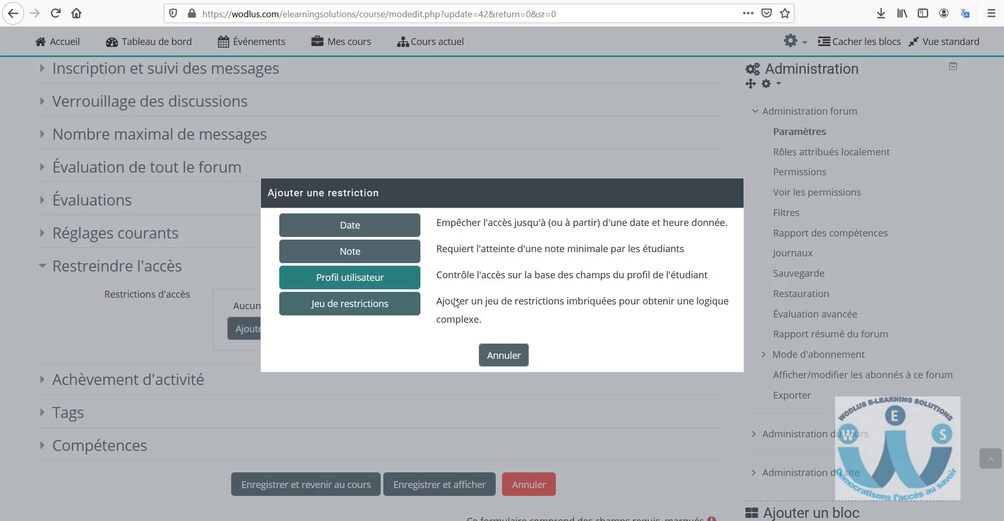
pyautogui.click(499, 354)
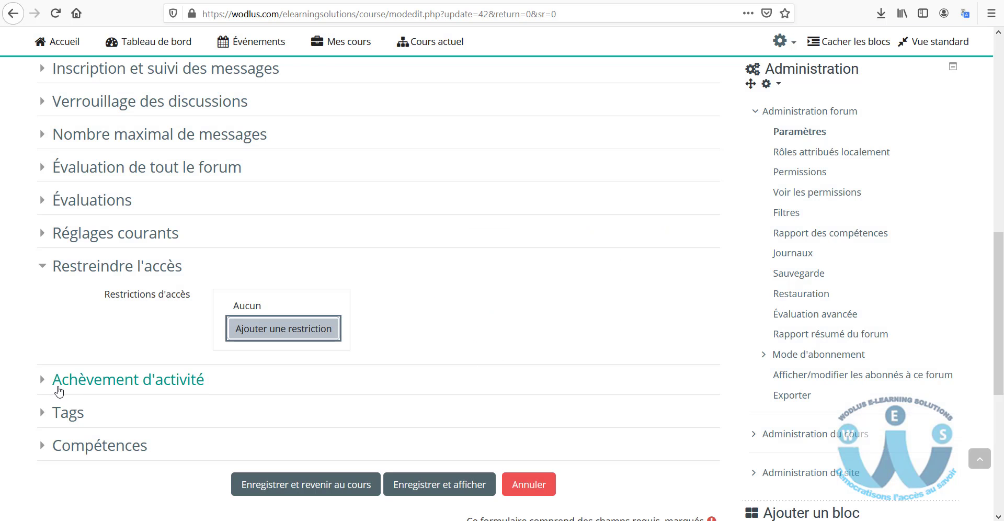
pyautogui.click(44, 270)
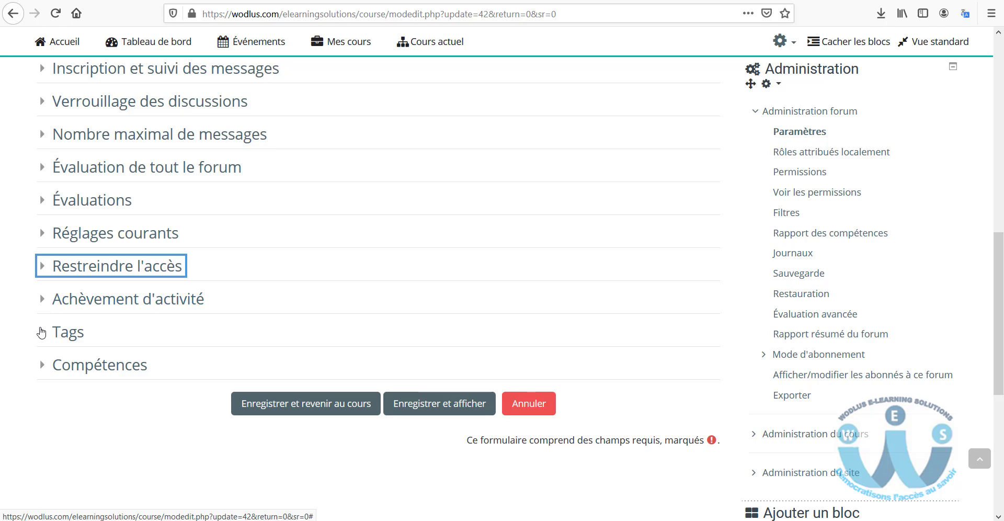
# - Review the completion tracking options available for the forum activity
pyautogui.click(42, 299)
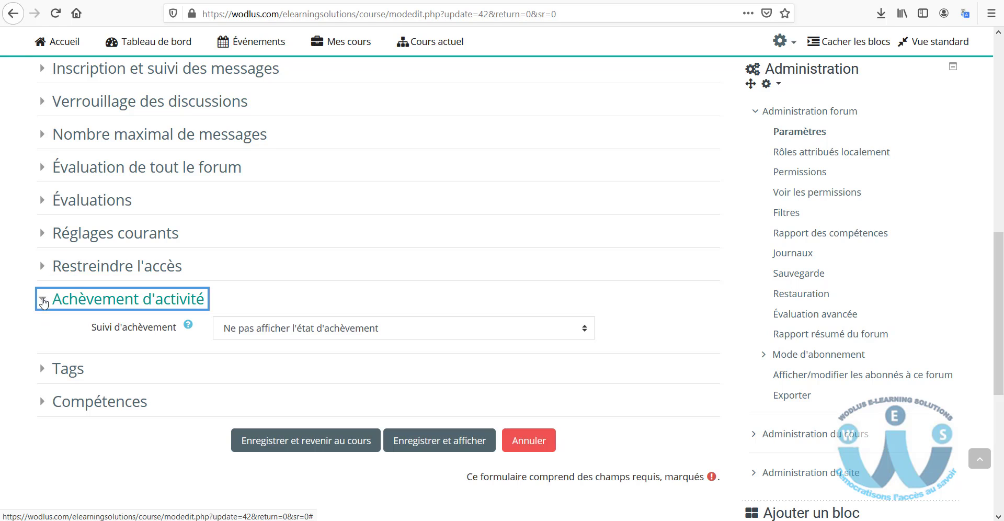
pyautogui.click(340, 333)
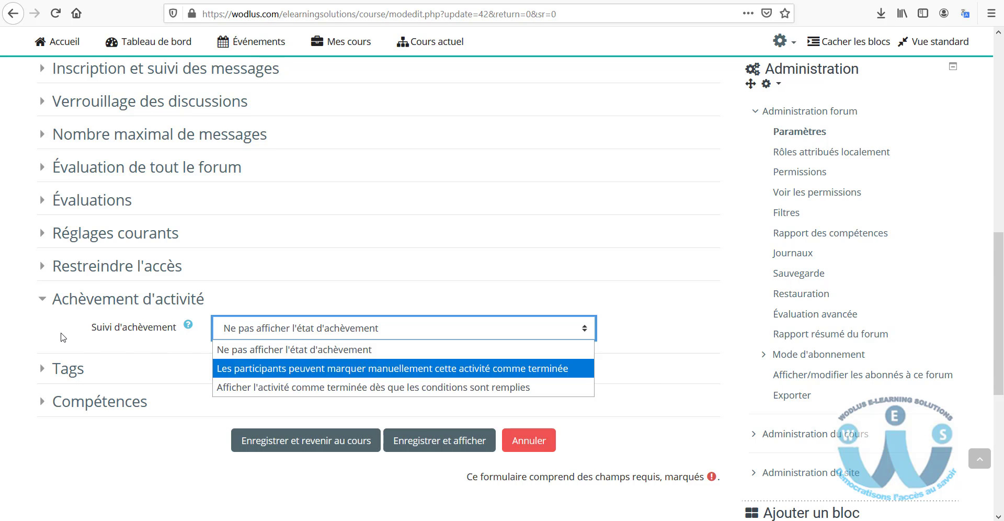
pyautogui.click(60, 323)
pyautogui.click(45, 311)
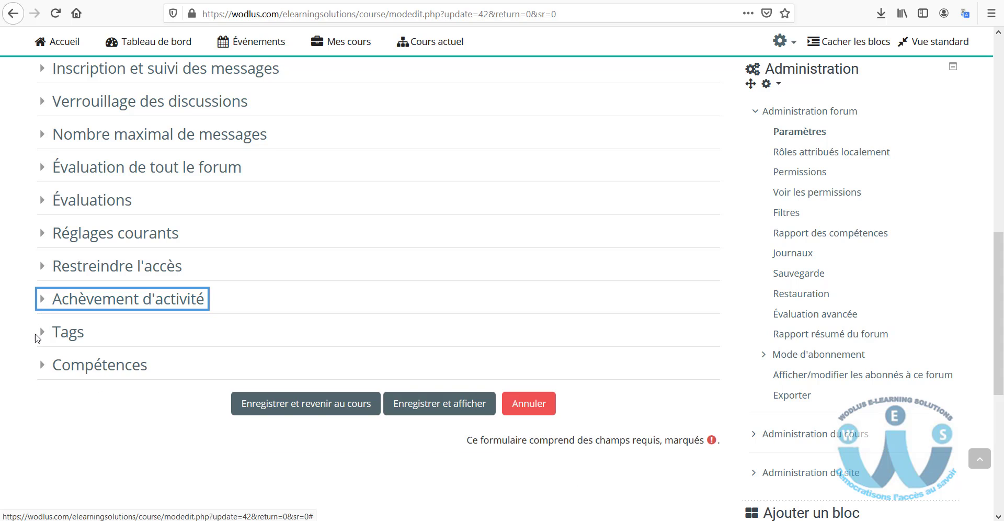
# - Review the forum's tags and its course competency settings
pyautogui.click(44, 337)
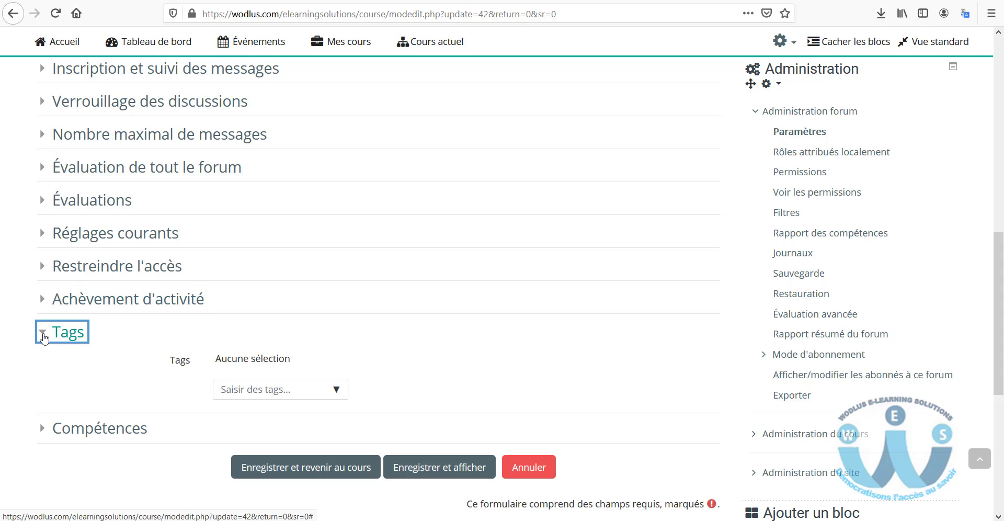
pyautogui.click(44, 337)
pyautogui.click(45, 366)
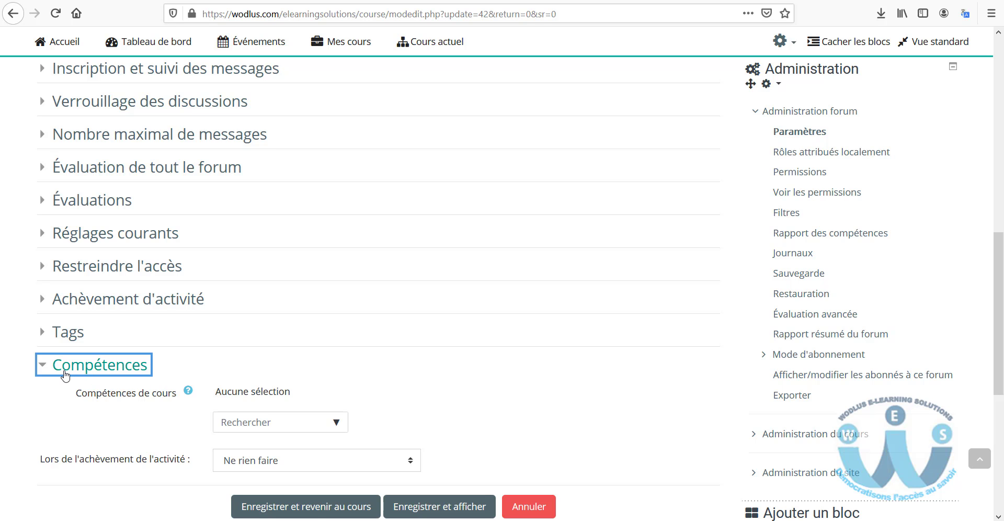
pyautogui.click(44, 366)
# - Save the forum settings and display the forum, and return to the Généralités section of the course page
pyautogui.scroll(10, 249, 343)
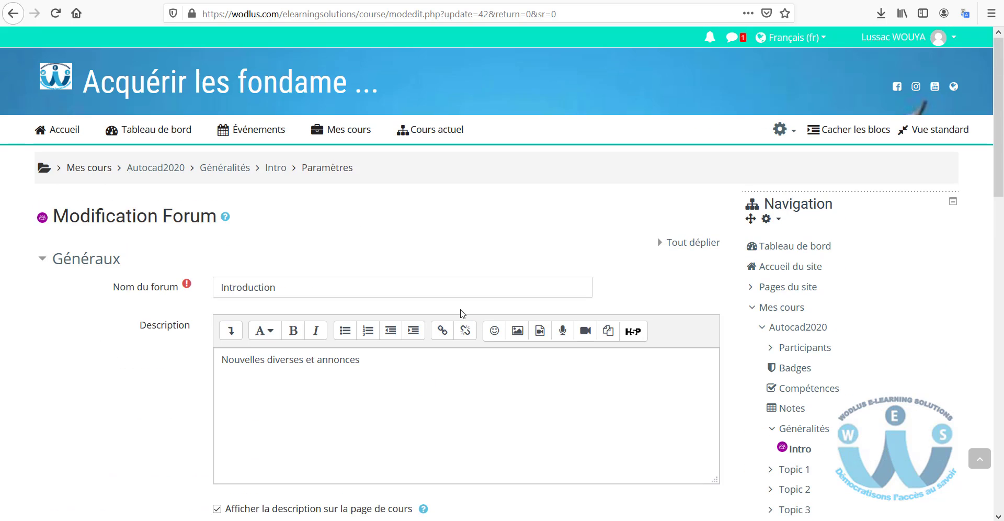
pyautogui.scroll(-3, 397, 274)
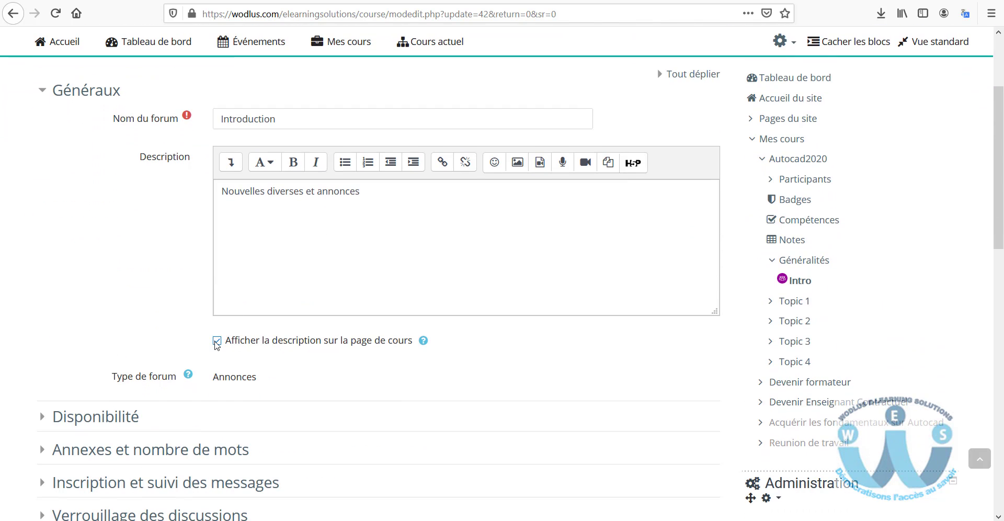
pyautogui.scroll(-7, 368, 299)
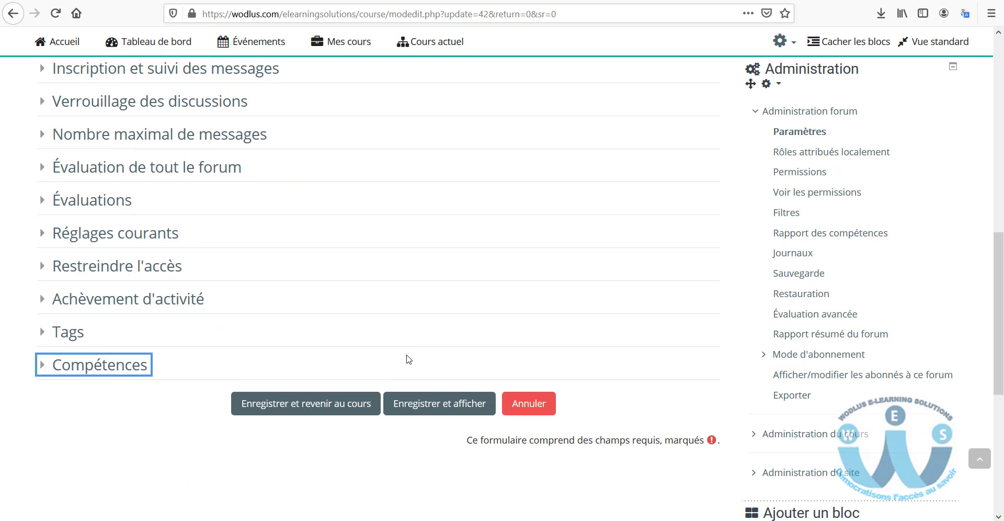
pyautogui.click(437, 406)
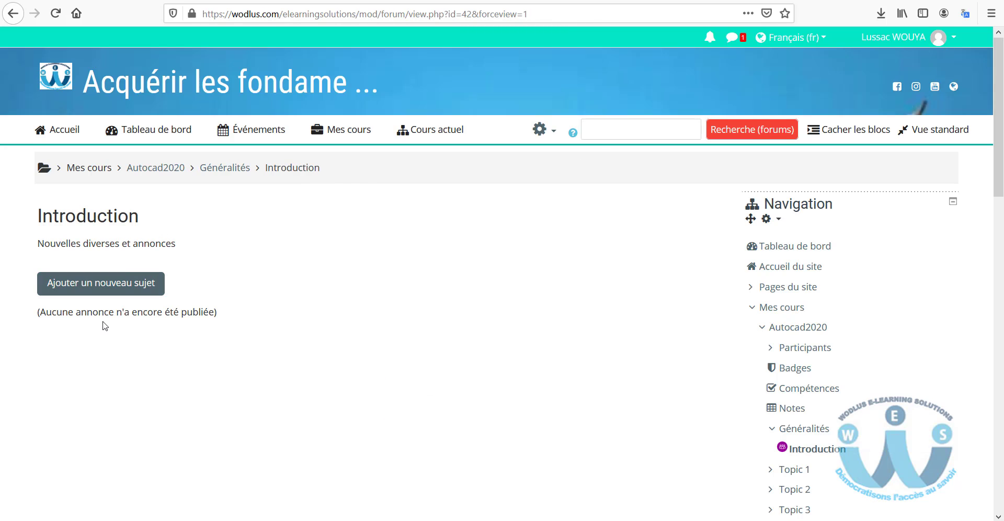
pyautogui.click(235, 168)
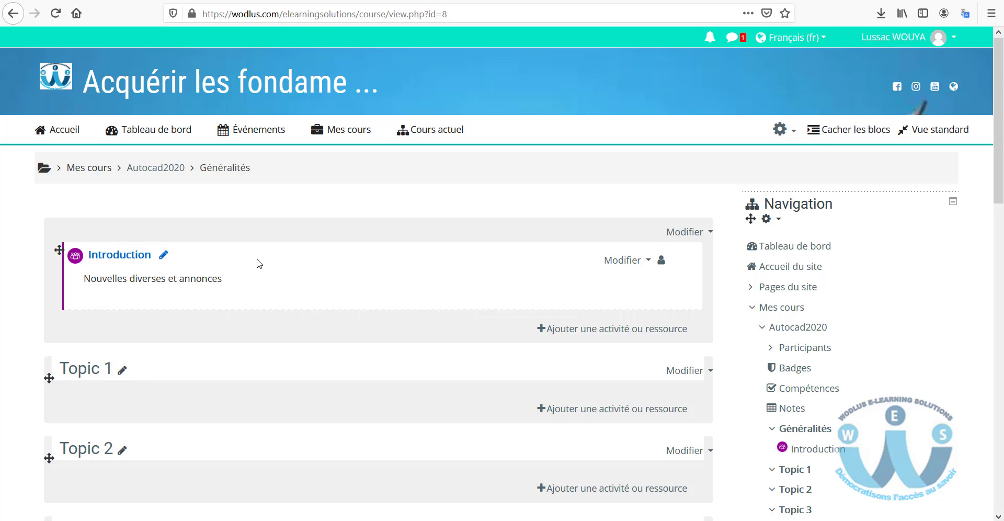
# - Rename the course sections Topic 1 and Topic 2 as "Module 1" and "Module 2"
pyautogui.scroll(-3, 416, 320)
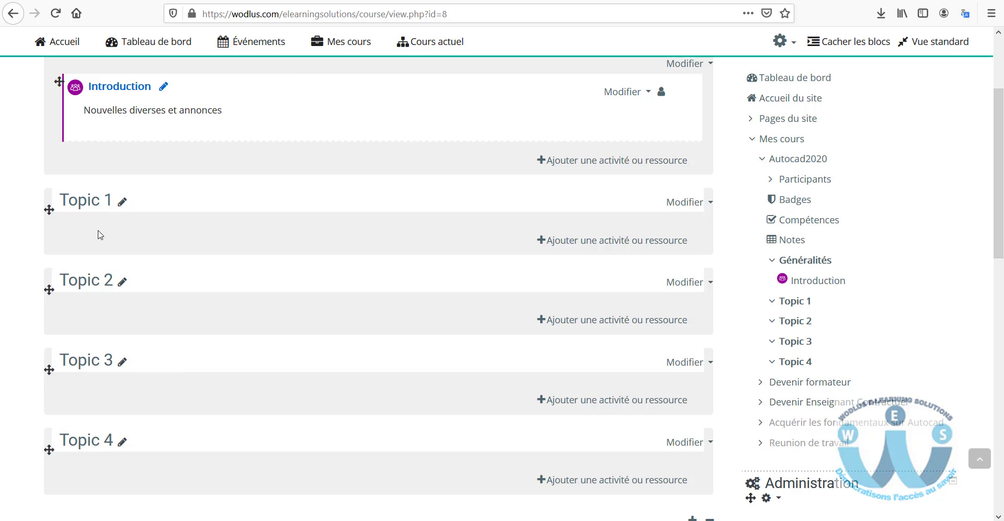
pyautogui.click(122, 201)
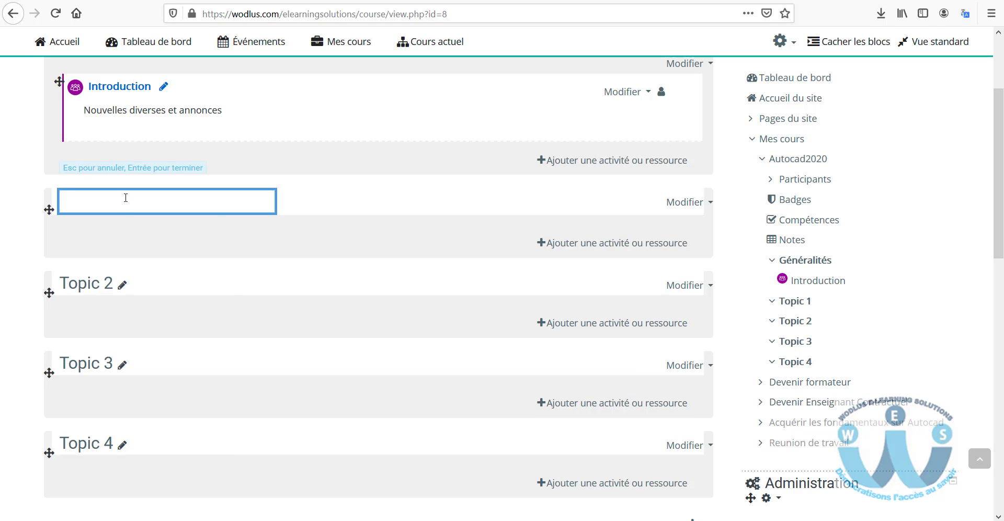
pyautogui.write('Module 1')
pyautogui.press('Return')
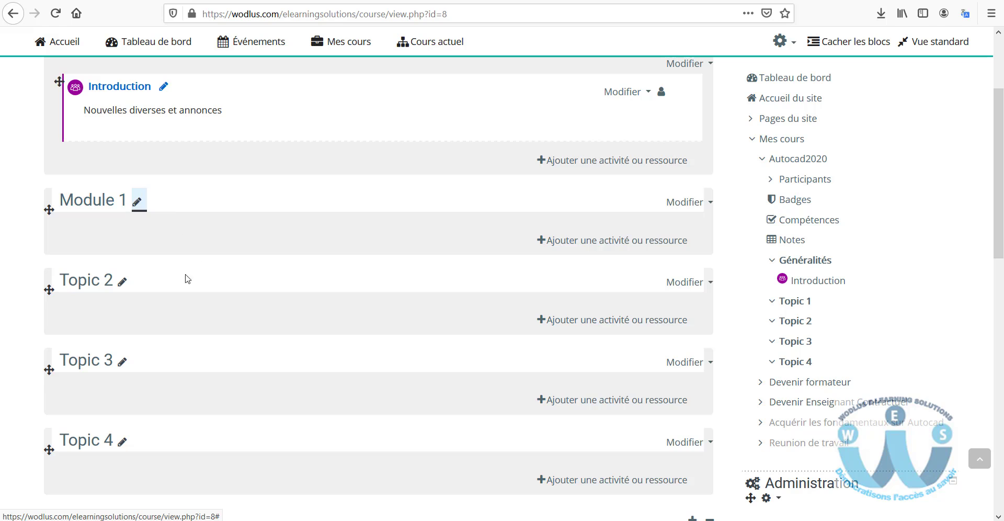
pyautogui.click(121, 287)
pyautogui.write('Module 2')
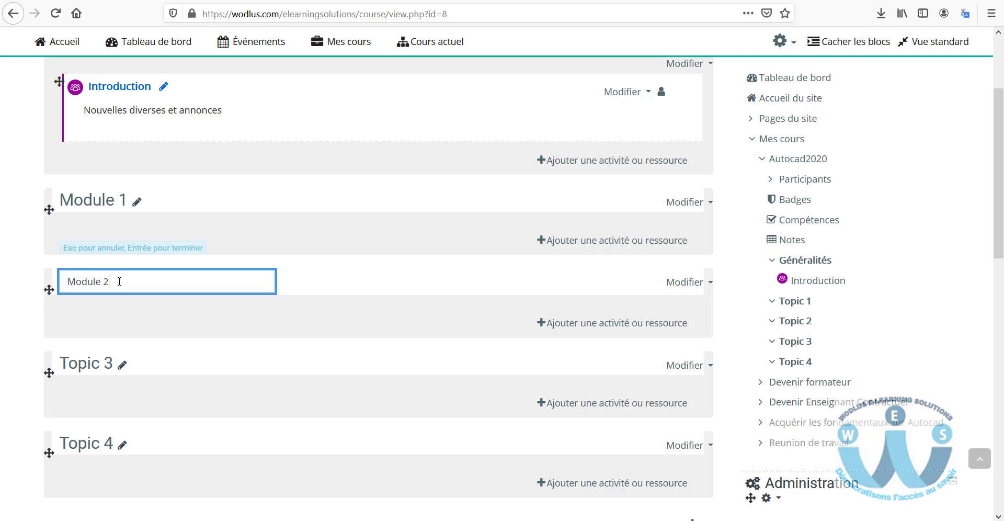
pyautogui.press('Return')
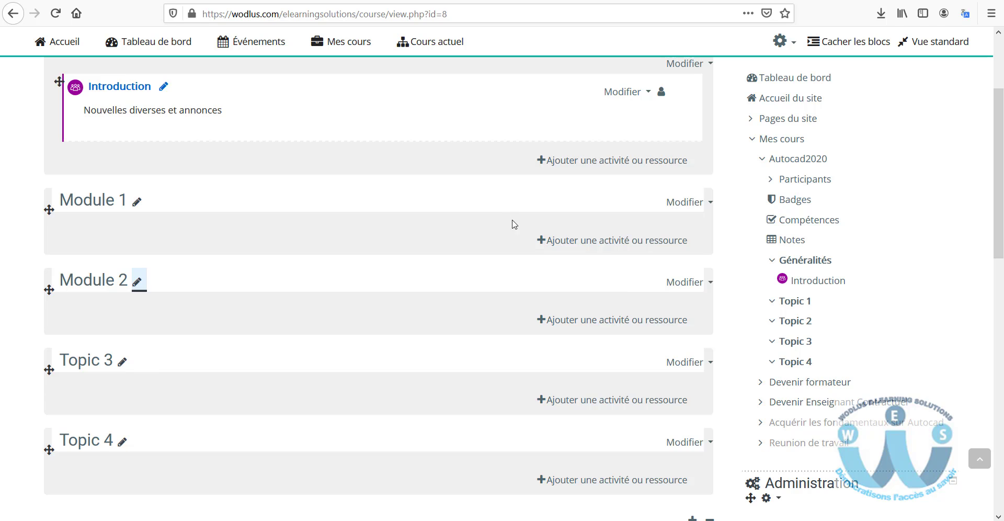
# - Open the section editing form of Module 1 at its summary field
pyautogui.click(709, 206)
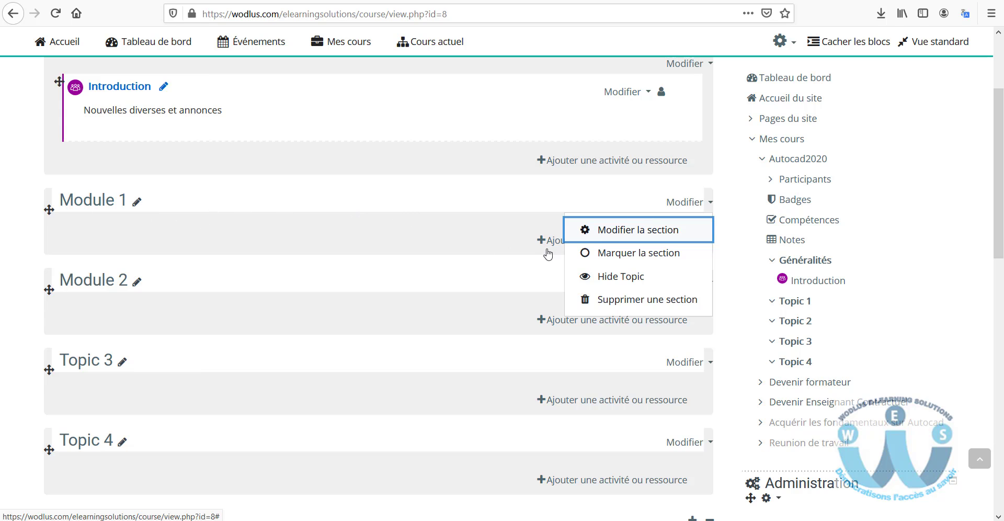
pyautogui.click(630, 233)
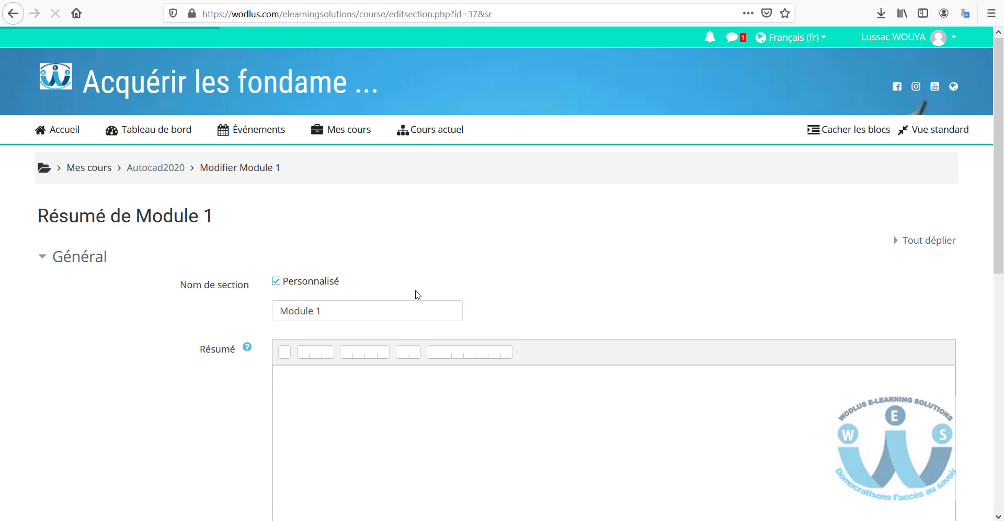
pyautogui.scroll(-4, 333, 279)
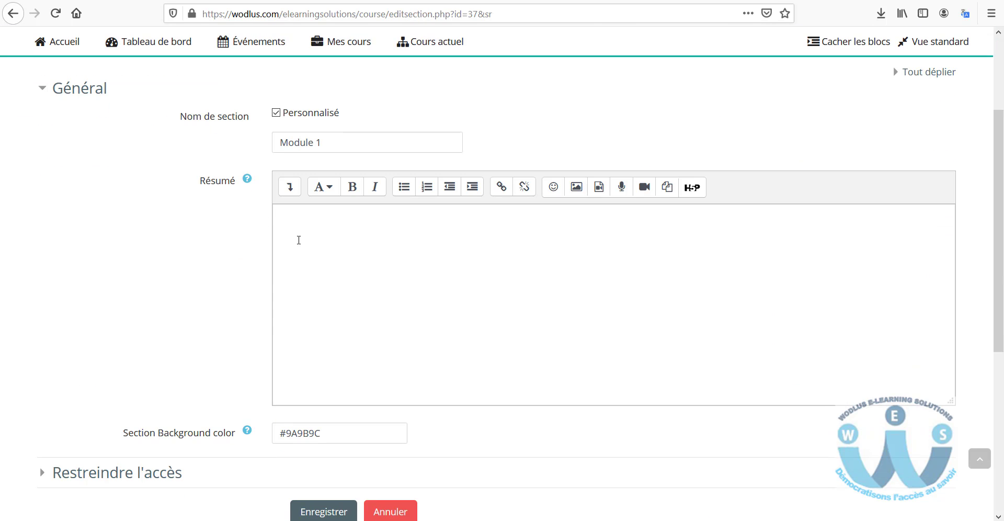
# - Write "Ce cours est destiné au dessinateur" as the summary of Module 1
pyautogui.click(381, 242)
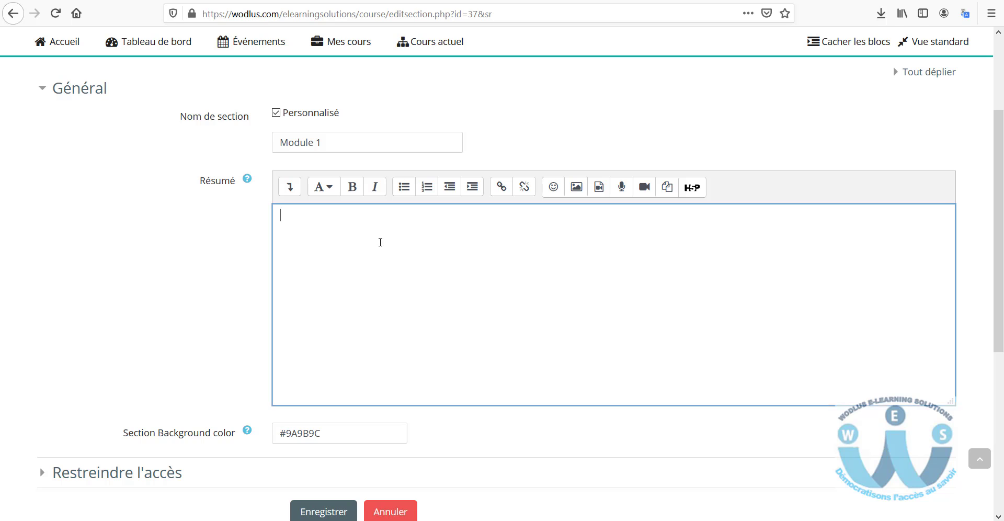
pyautogui.write('C')
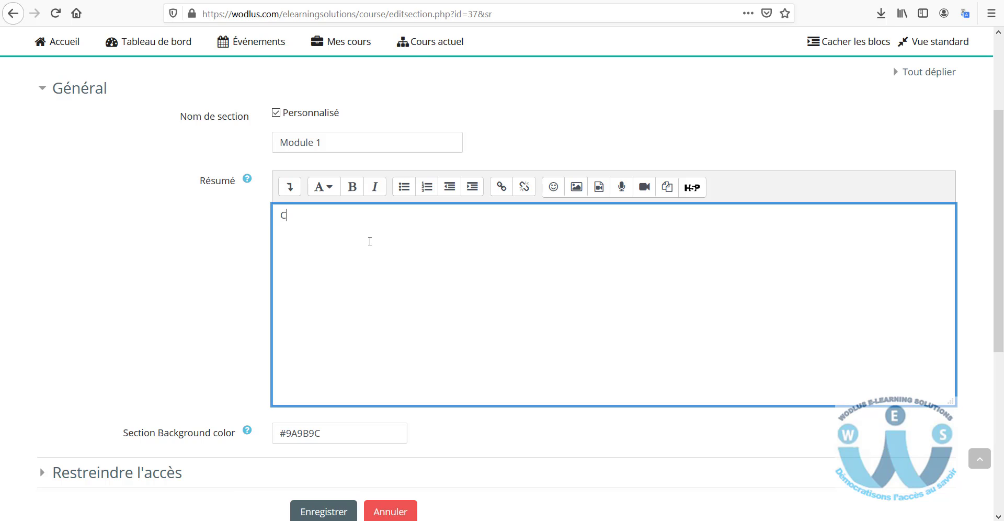
pyautogui.press('BackSpace')
pyautogui.write('Ce cours est destiné au dessina')
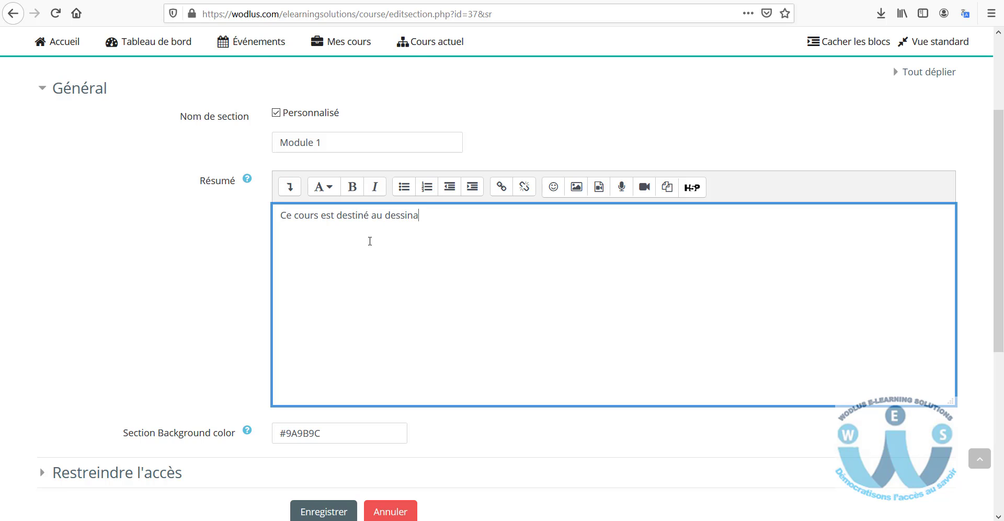
pyautogui.write('teur et ingn')
pyautogui.press('BackSpace')
pyautogui.press('BackSpace')
pyautogui.press('BackSpace')
pyautogui.press('BackSpace')
pyautogui.press('BackSpace')
# - Show the summary editor's additional formatting tools and examine them along with the section background color setting
pyautogui.click(290, 186)
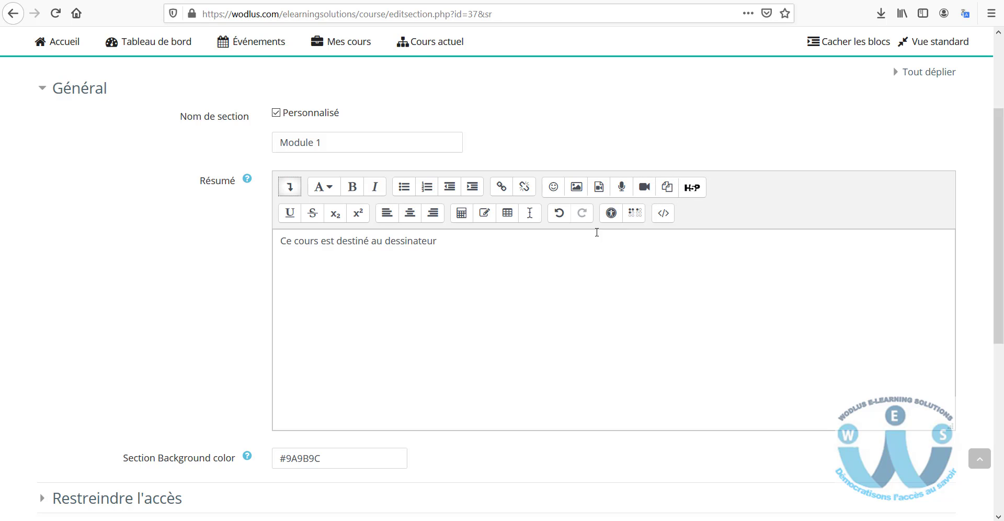
pyautogui.click(479, 252)
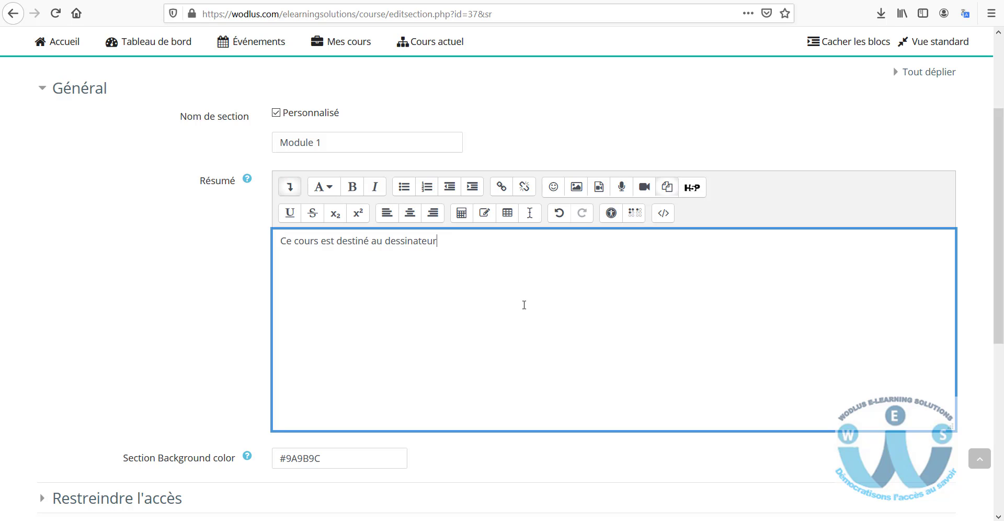
pyautogui.scroll(-3, 245, 227)
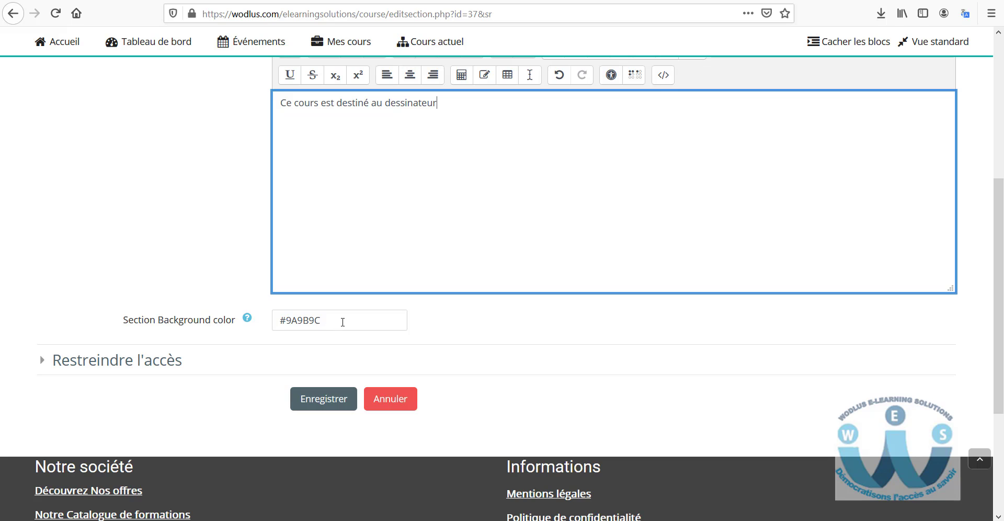
# - Review Module 1's name, summary and background color settings, save the section, and check its summary on the course page
pyautogui.click(343, 323)
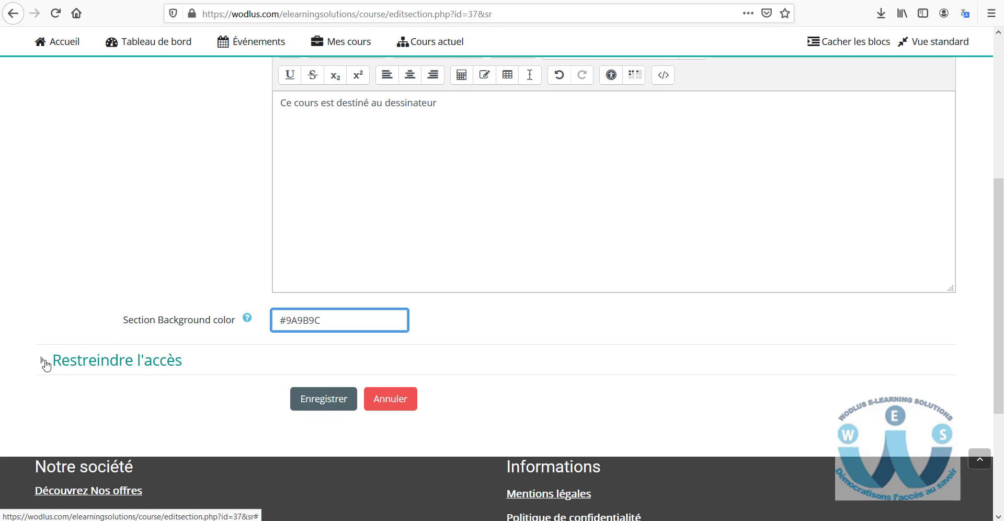
pyautogui.scroll(5, 186, 332)
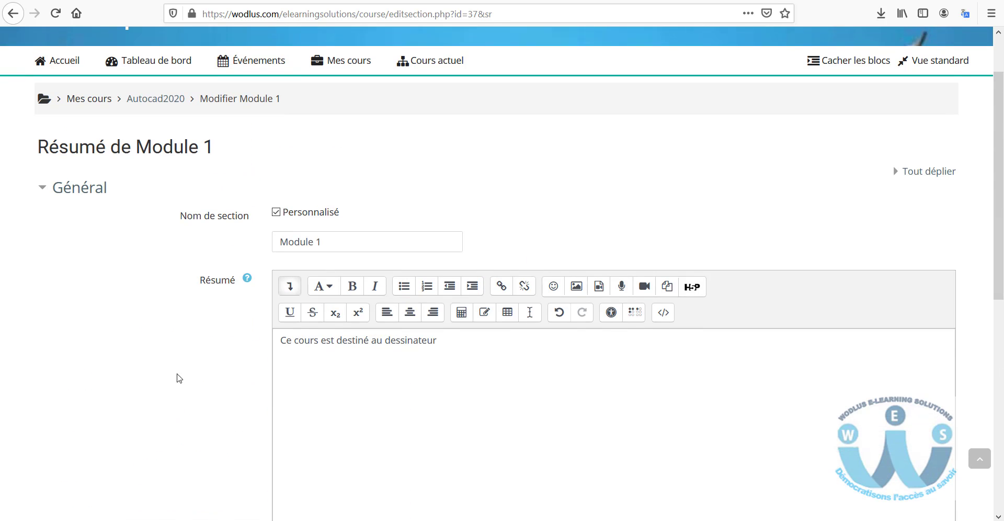
pyautogui.scroll(-4, 177, 377)
pyautogui.scroll(-1, 235, 346)
pyautogui.scroll(3, 261, 366)
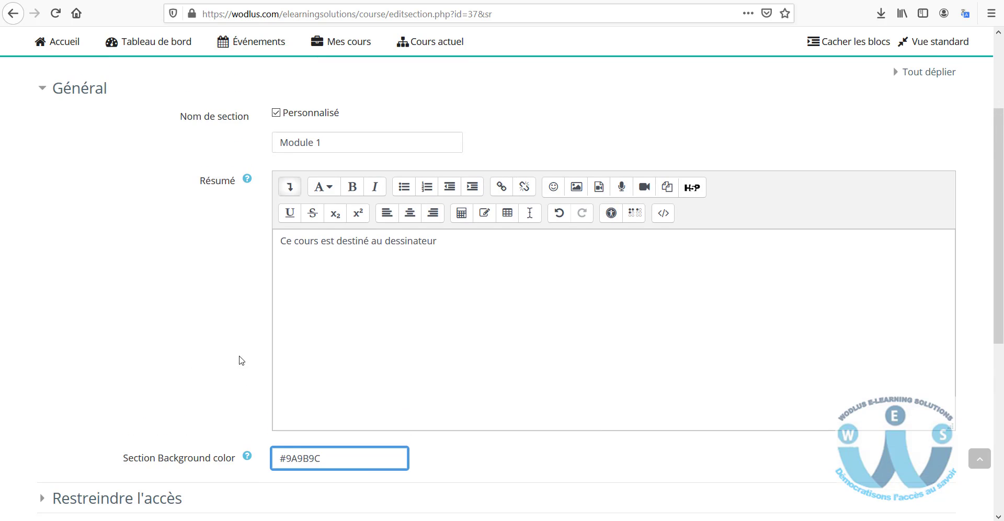
pyautogui.scroll(-4, 246, 357)
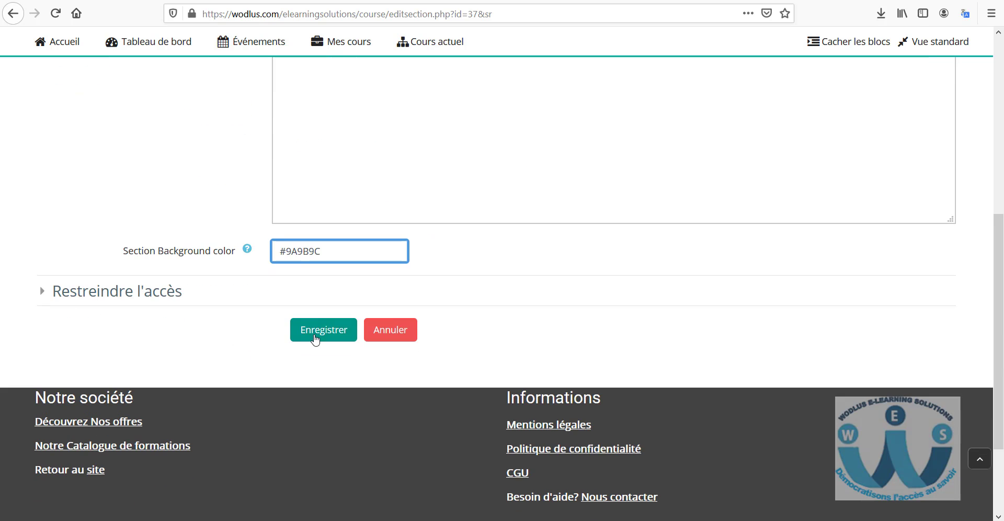
pyautogui.click(317, 337)
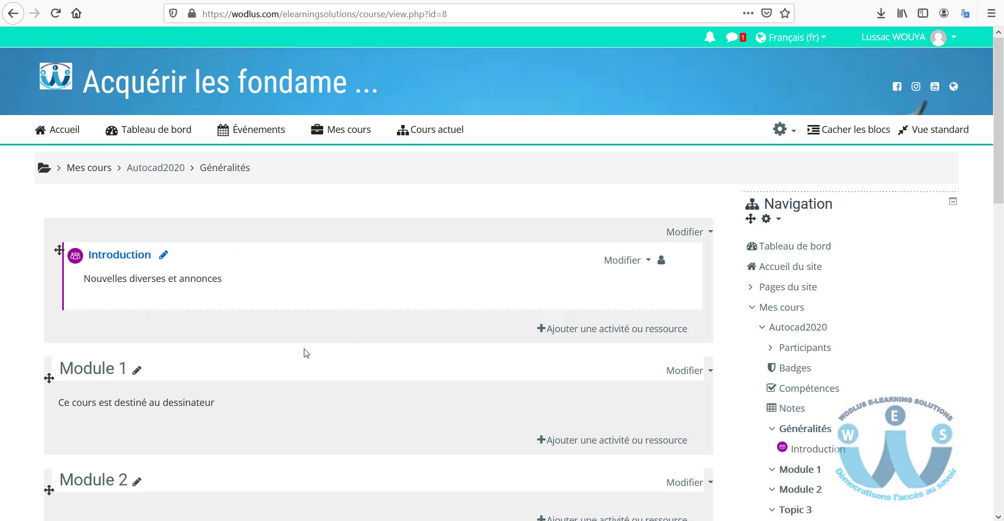
pyautogui.scroll(-3, 303, 353)
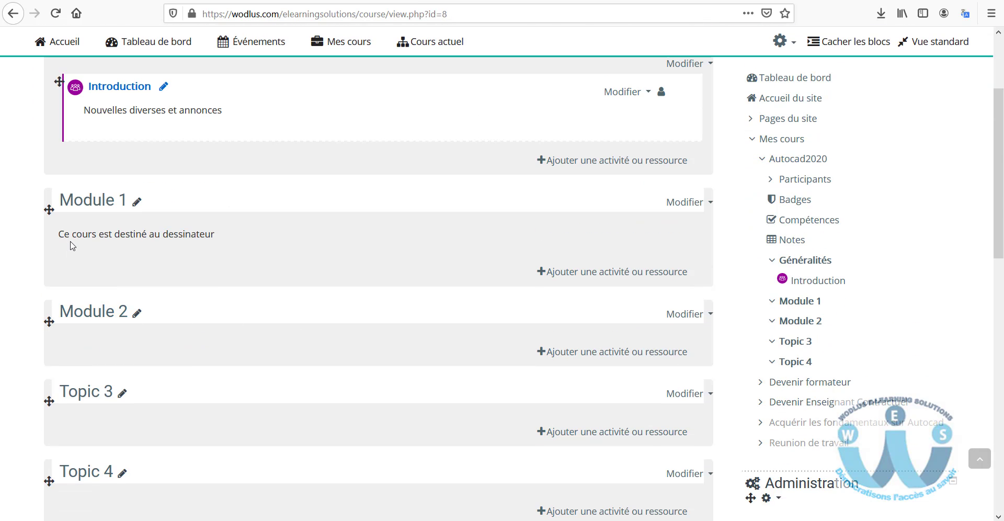